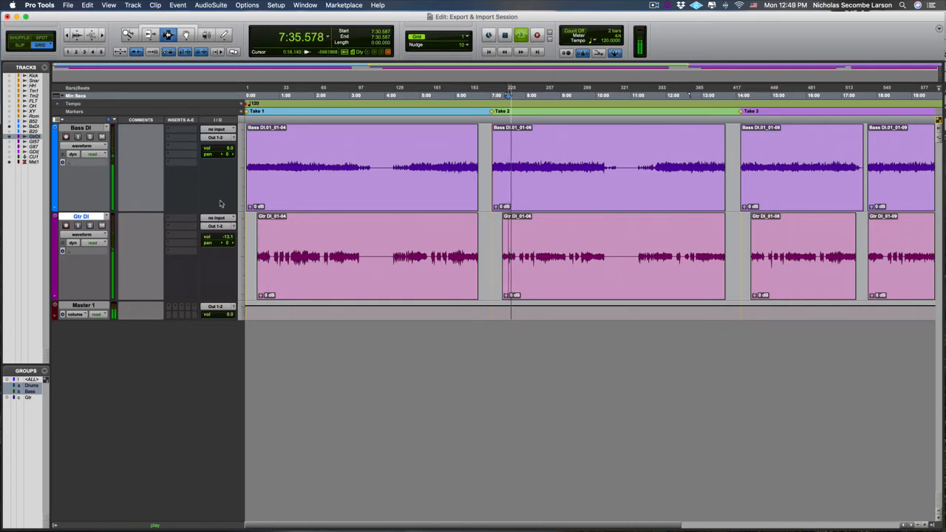
- Audition the Bass DI track on its own in Take 2, ending with its solo switched off
key("space")
key("space")
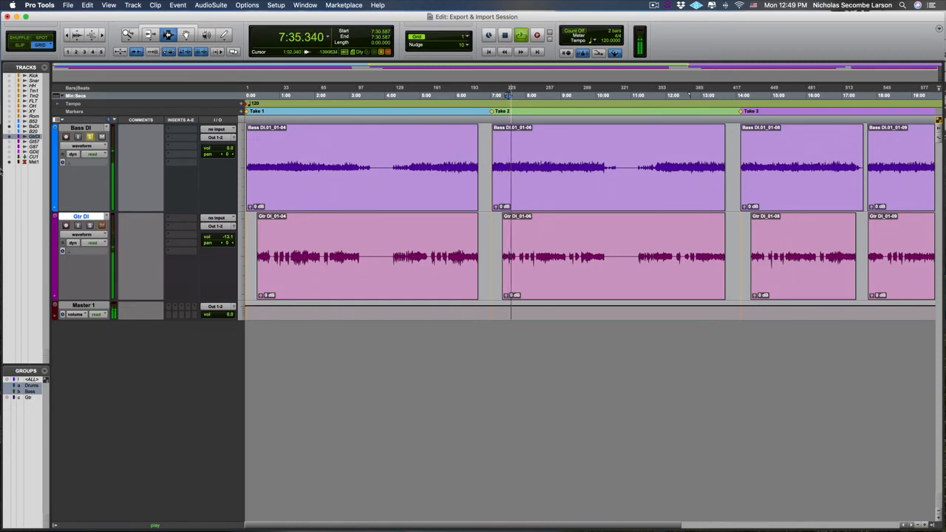
left_click(89, 137)
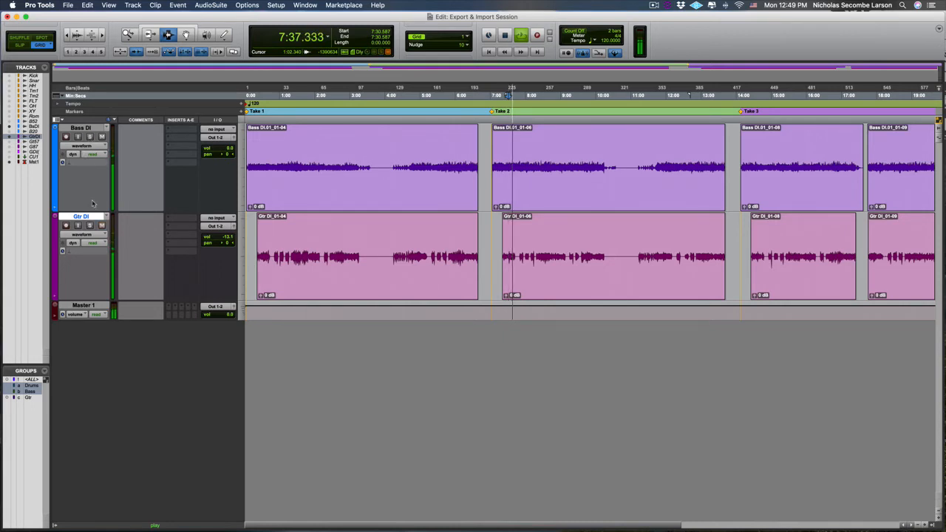
- Solo the Gtr DI track at 0.0 volume and audition it from about 8:29 in Take 2
left_click(89, 225)
key("space")
left_click(543, 245)
key("space")
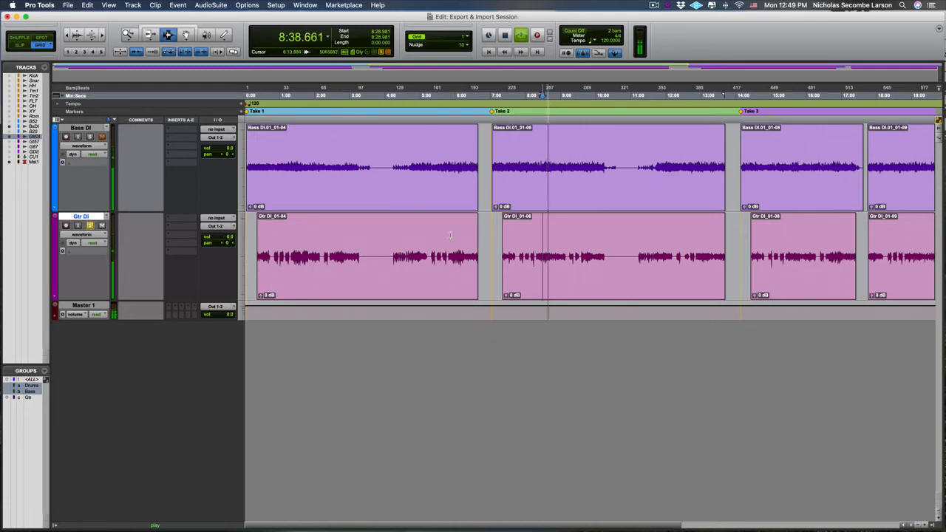
key("space")
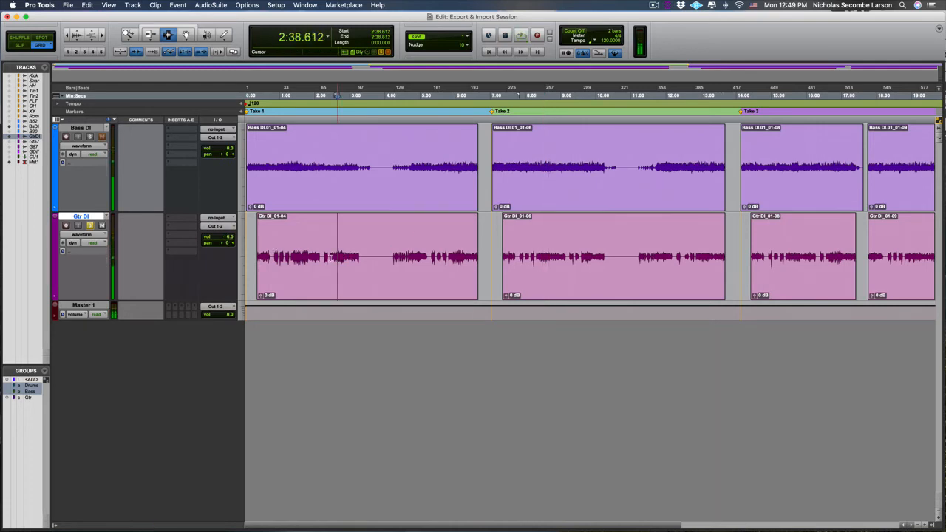
- Zoom in on the start of Take 1 and place the edit cursor in the Gtr DI clip at about 0:29.6
left_click(263, 257)
left_click(259, 257)
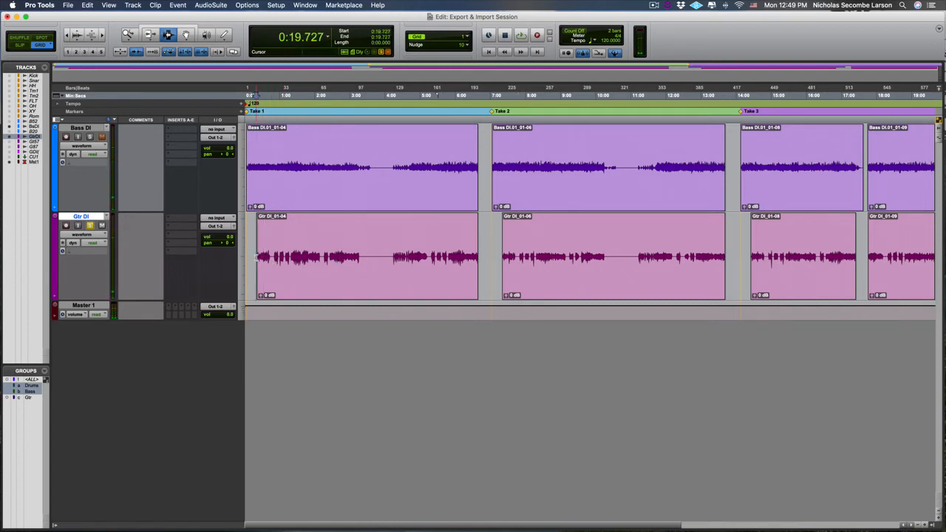
left_click(262, 258)
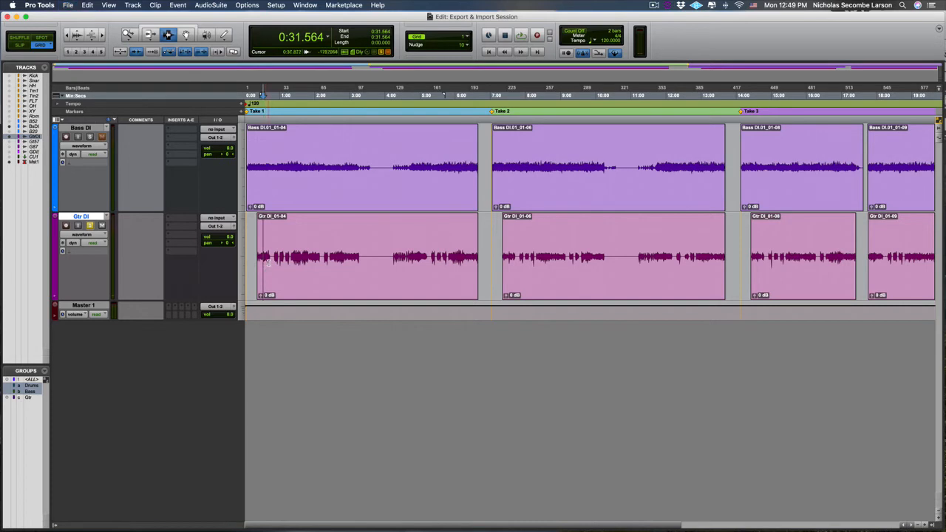
key("super+bracketright")
key("super+bracketright")
left_click(297, 257)
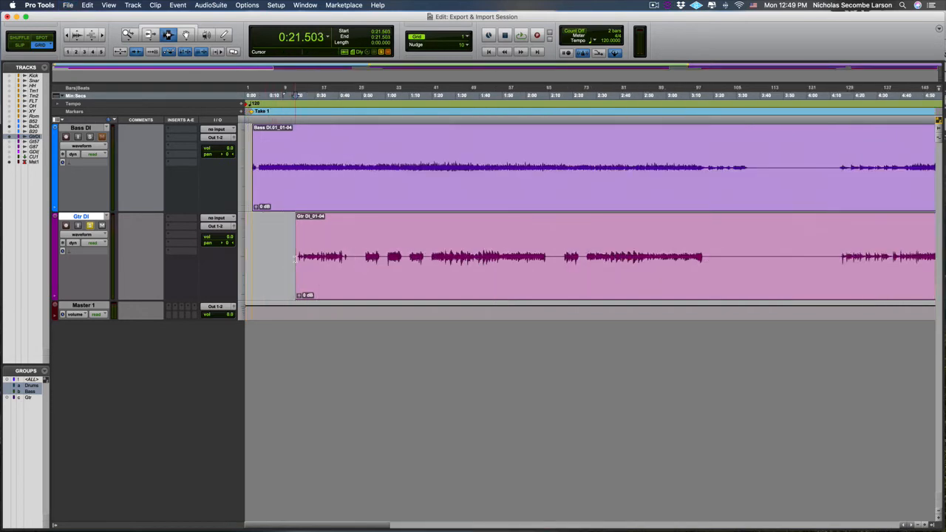
left_click(314, 262)
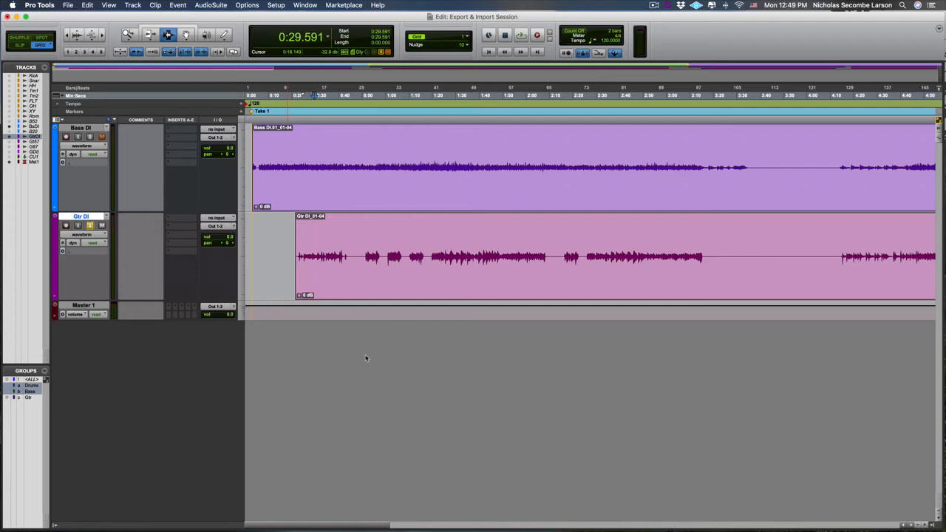
- Review the Playback Engine settings for the audio interface and buffer size, leaving them as they are
left_click(275, 5)
left_click(296, 23)
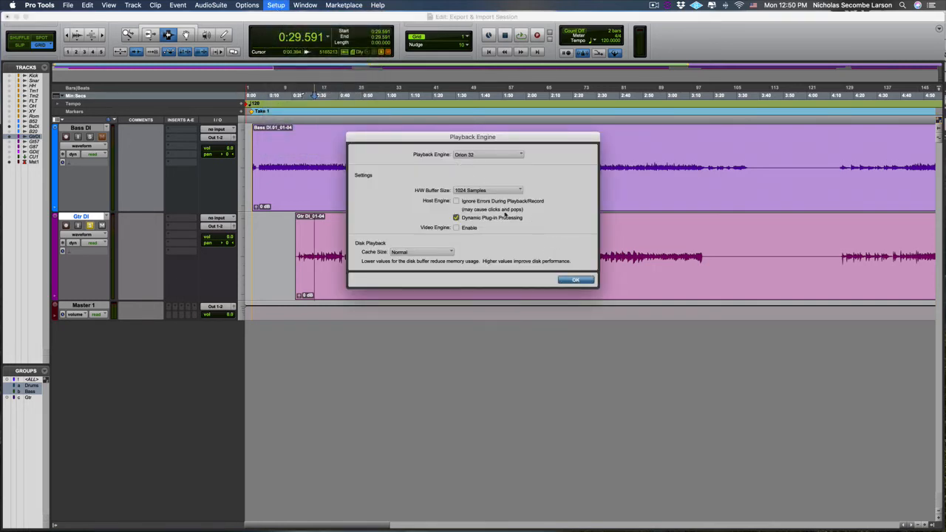
left_click(575, 279)
- Examine the input and output path assignments in the I/O Setup and close it
left_click(247, 5)
mouse_move(276, 5)
left_click(279, 56)
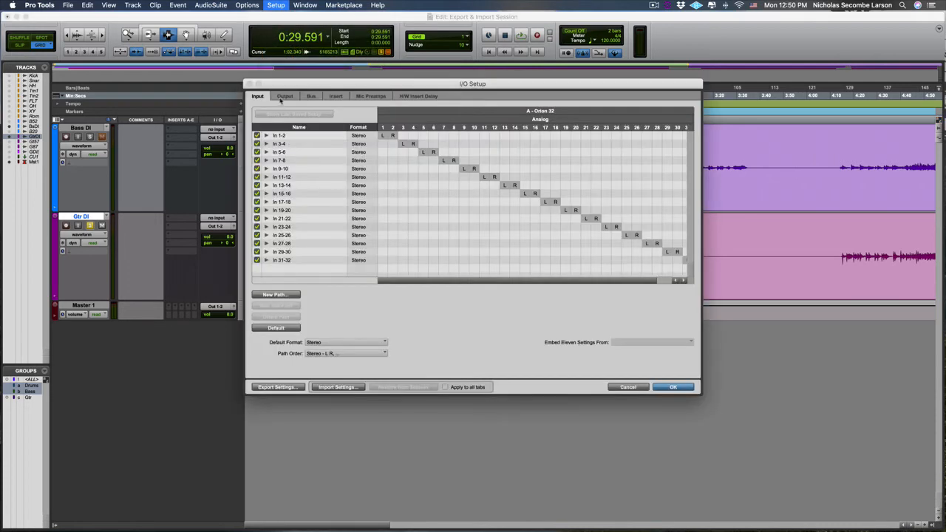
left_click(284, 97)
left_click(258, 97)
left_click(667, 390)
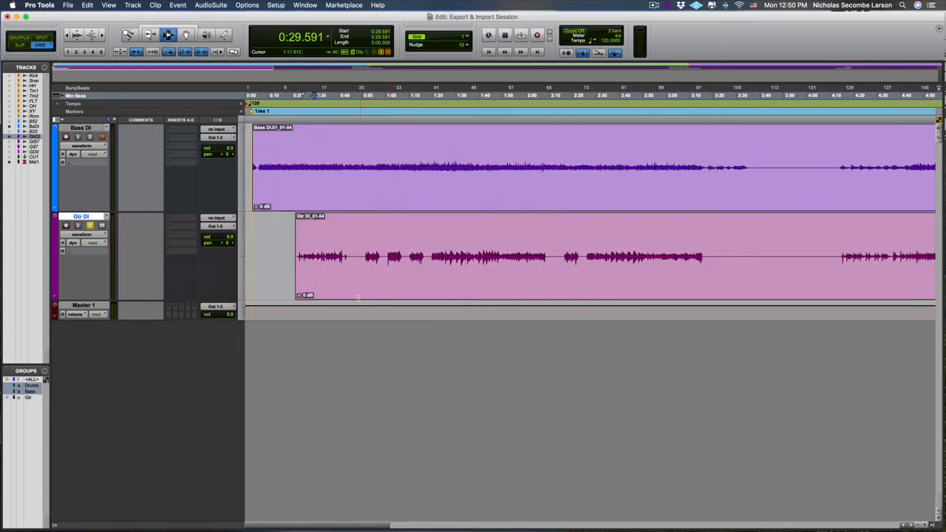
- Place the edit cursor at the start of the Gtr DI clip and route that track's output to Out 8 (Mono)
left_click(297, 256)
left_click(218, 230)
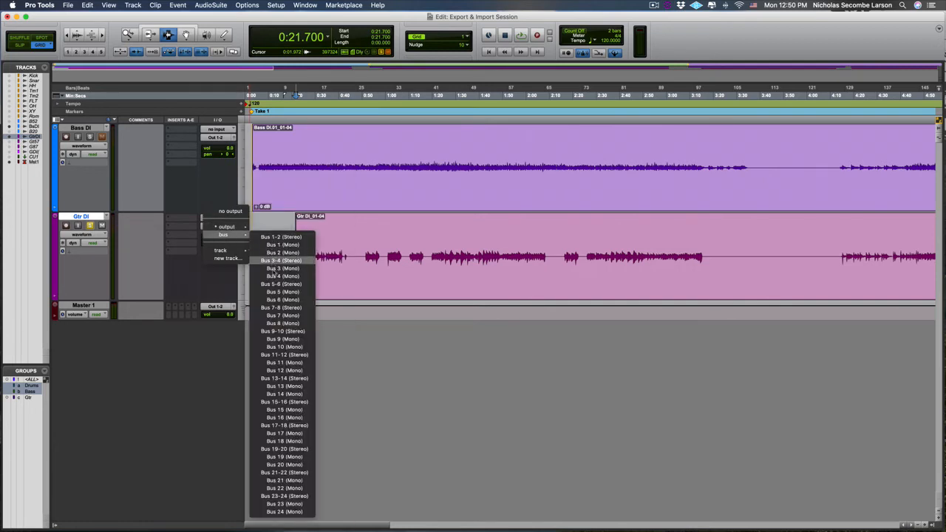
mouse_move(228, 228)
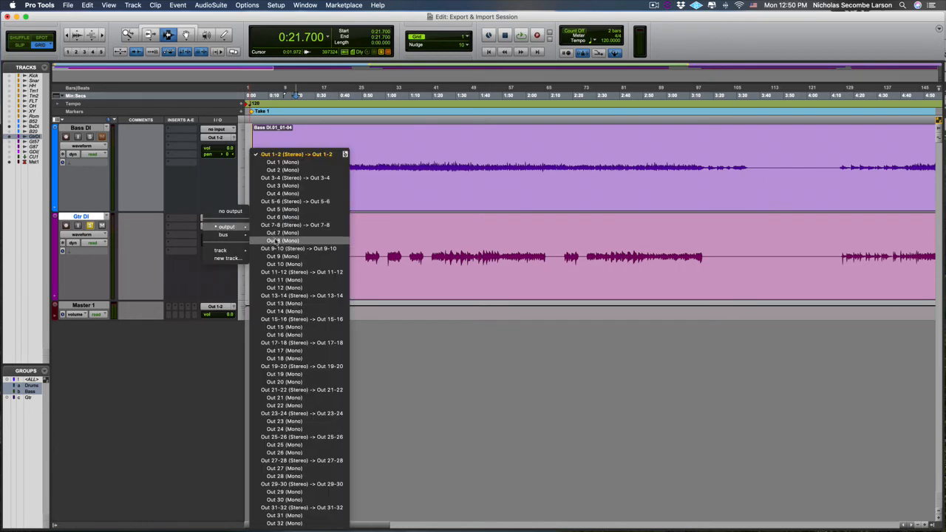
key("Escape")
- Create a mono audio track below Gtr DI and name it Kemper Amp 1
key("super+shift+n")
key("Return")
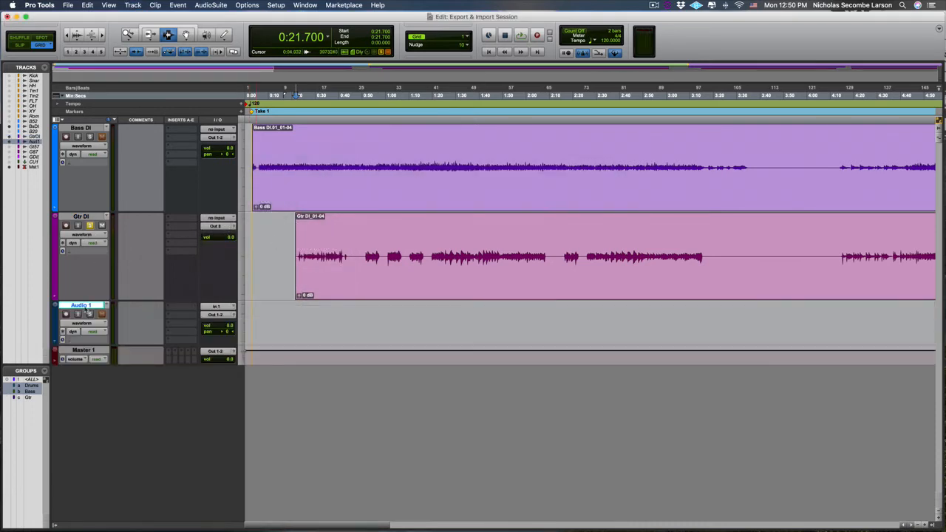
double_click(82, 306)
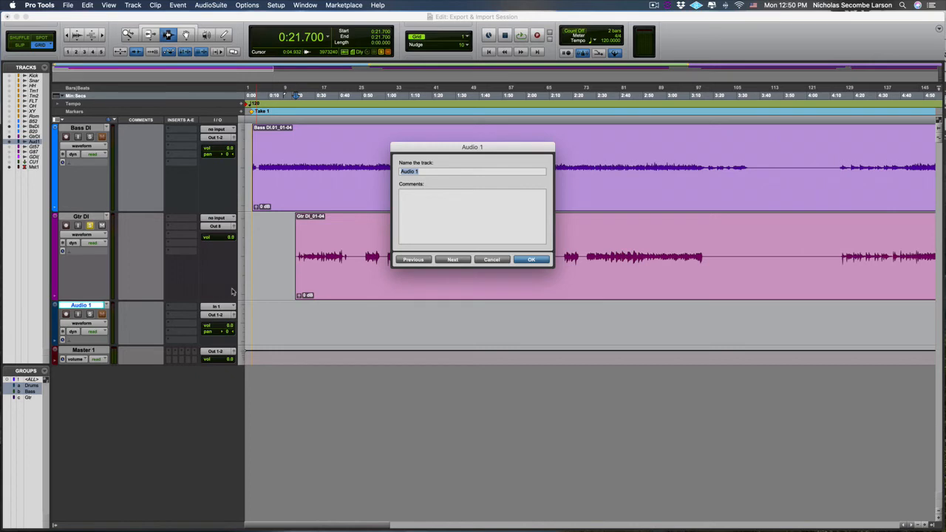
type("Ken")
key("Return")
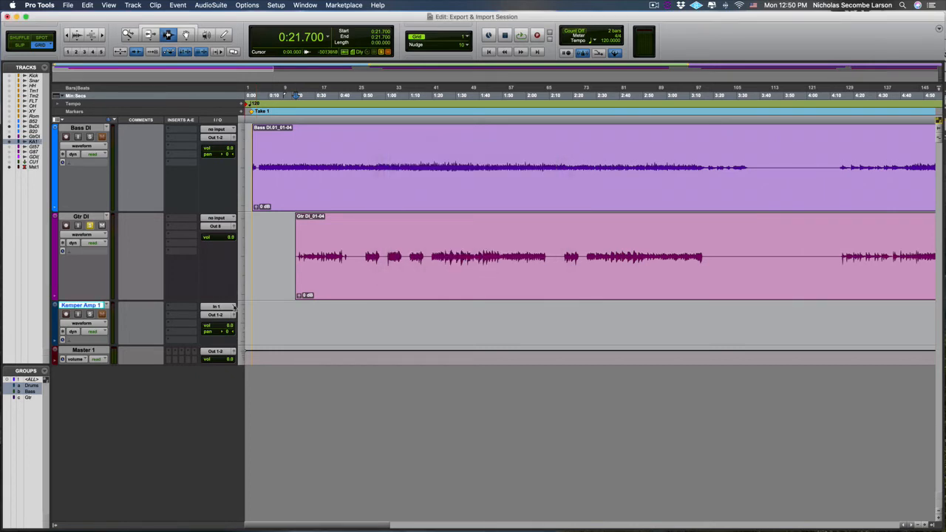
- Set the Kemper Amp 1 track's input to In 8 (Mono), then record-arm it and enable input monitoring
left_click(235, 305)
mouse_move(236, 290)
left_click(271, 336)
left_click(66, 314)
left_click(78, 314)
- Play the guitar from 0:21.7 to monitor it through Kemper Amp 1, with Bass DI muted and Gtr DI unsoloed
key("space")
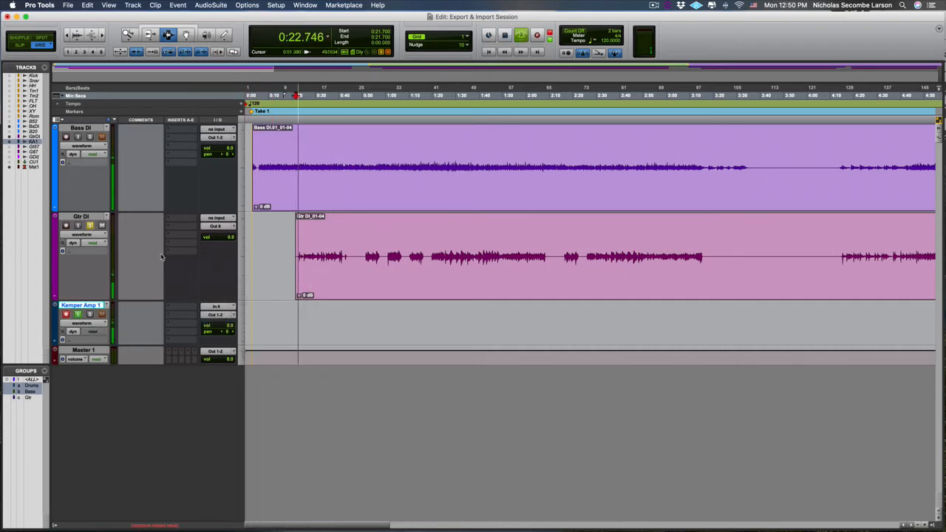
key("space")
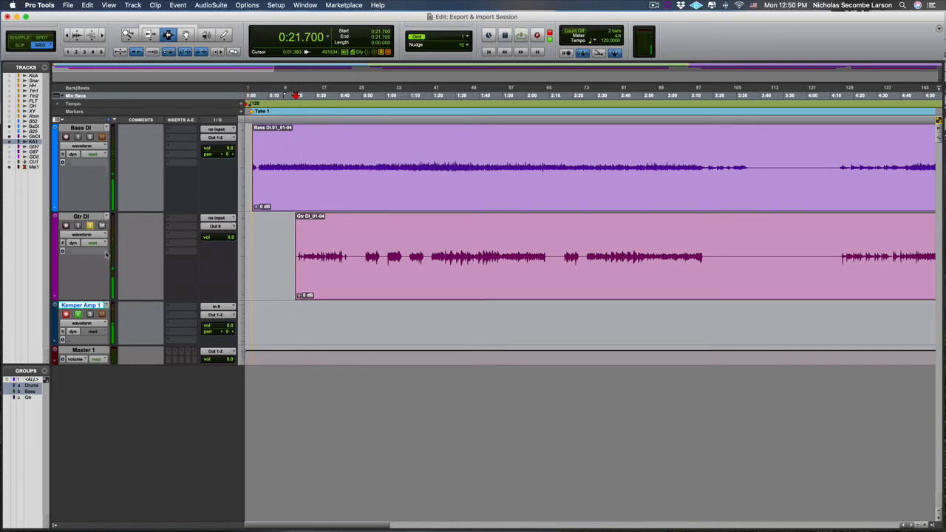
key("space")
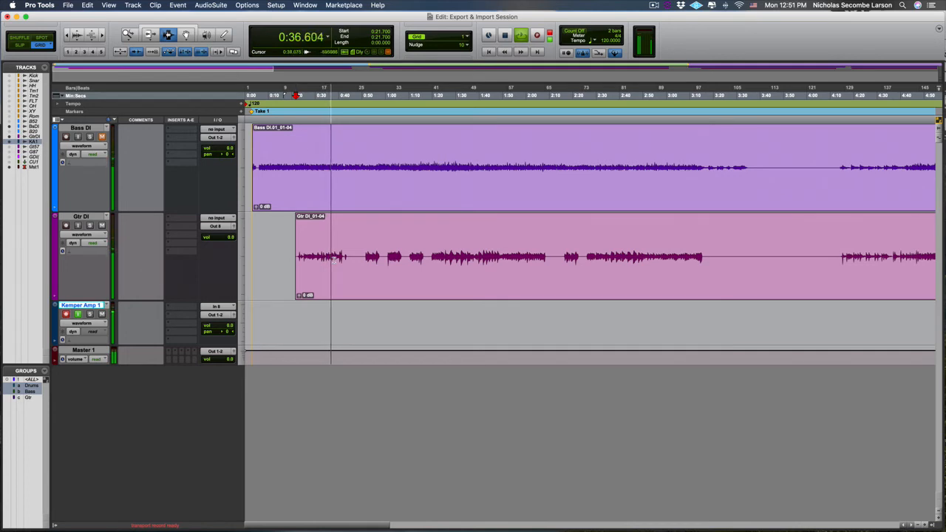
key("space")
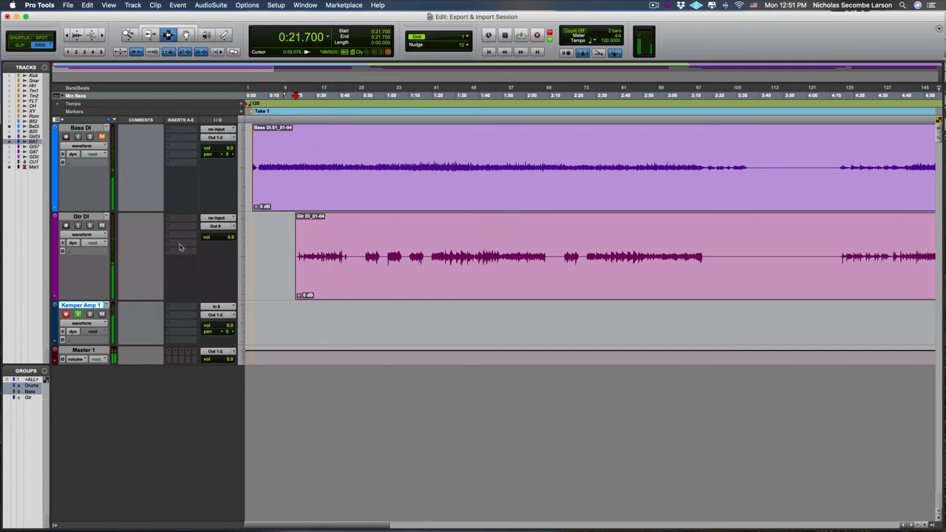
- Record the re-amped guitar onto Kemper Amp 1, starting at about 0:21.1 just before the Gtr DI clip
left_click(297, 314)
left_click(294, 316)
key("super+space")
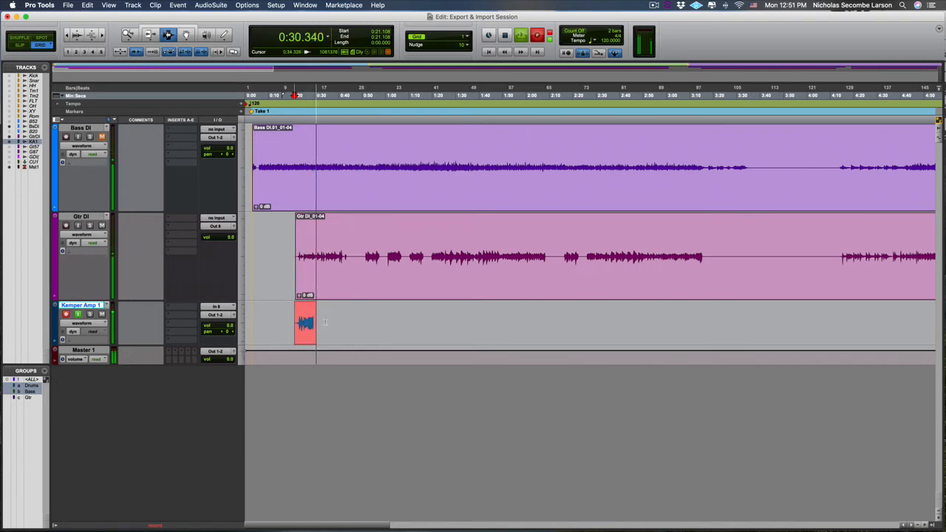
key("space")
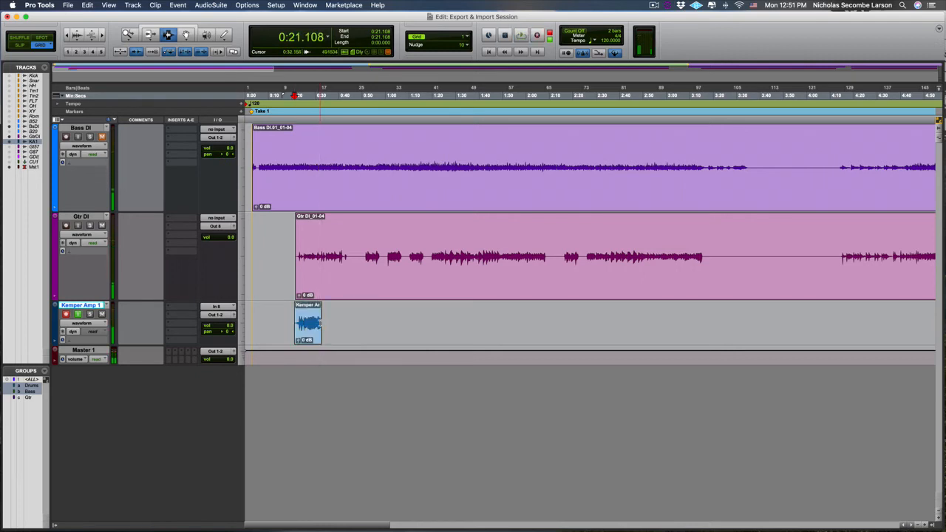
- Delete the recorded clip from the Kemper Amp 1 track
left_click(320, 325)
key("Delete")
left_click(306, 328)
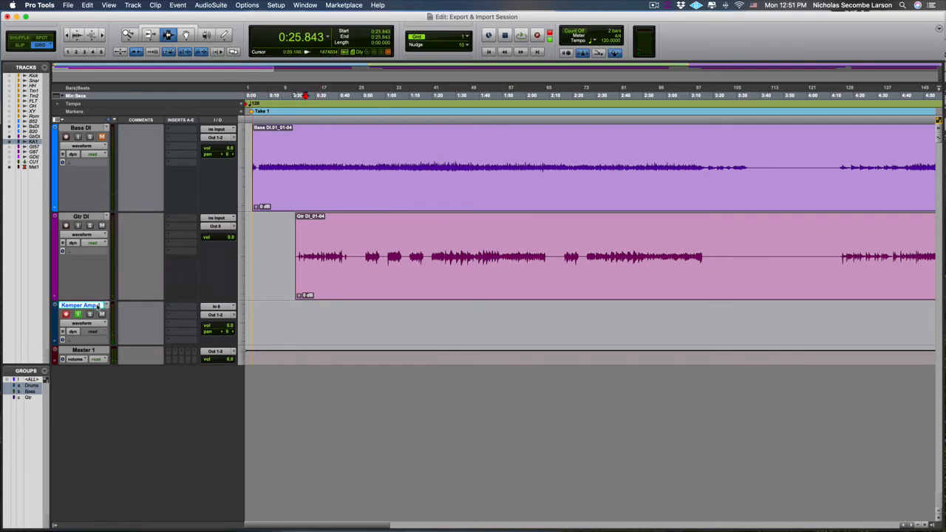
- Create another mono audio track below Kemper Amp 1 and name it Kemper Amp 2
key("super+shift+n")
key("Return")
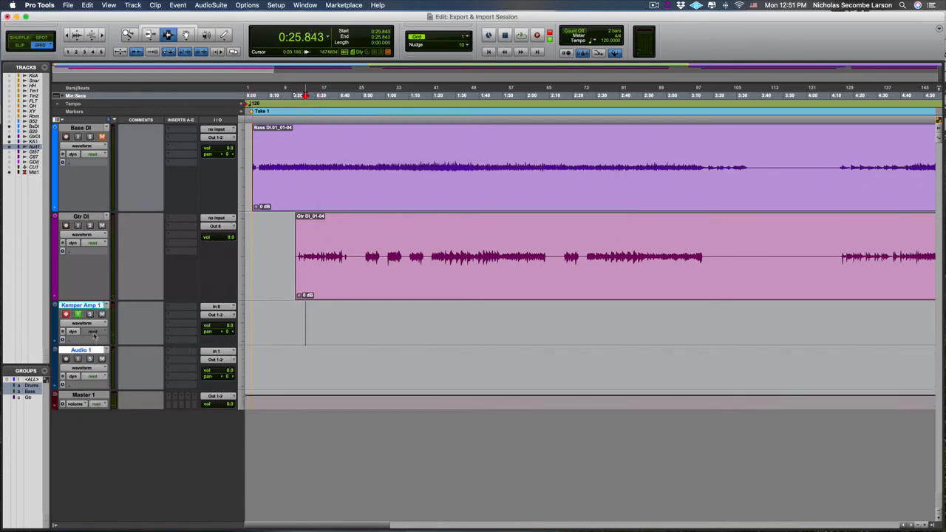
double_click(81, 350)
type("Kemper Amp ")
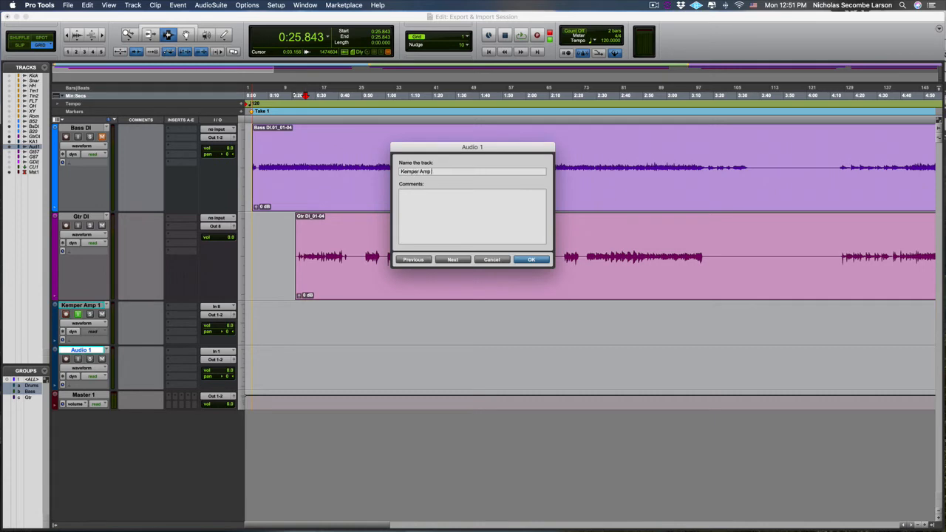
type("2")
key("Return")
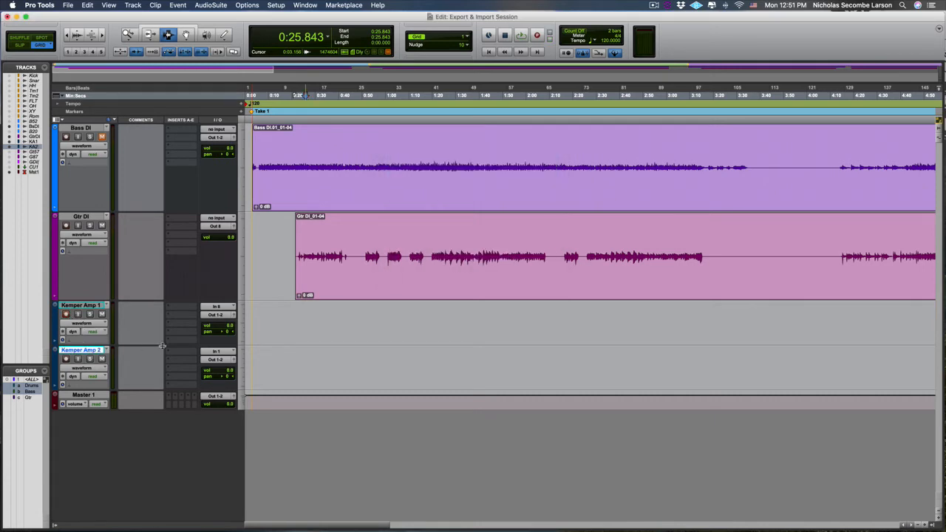
- Record-arm and input-monitor Kemper Amp 2, set its input to In 8 (Mono), and place the edit cursor at about 0:36.9
left_click(66, 358)
left_click(285, 371)
left_click(217, 351)
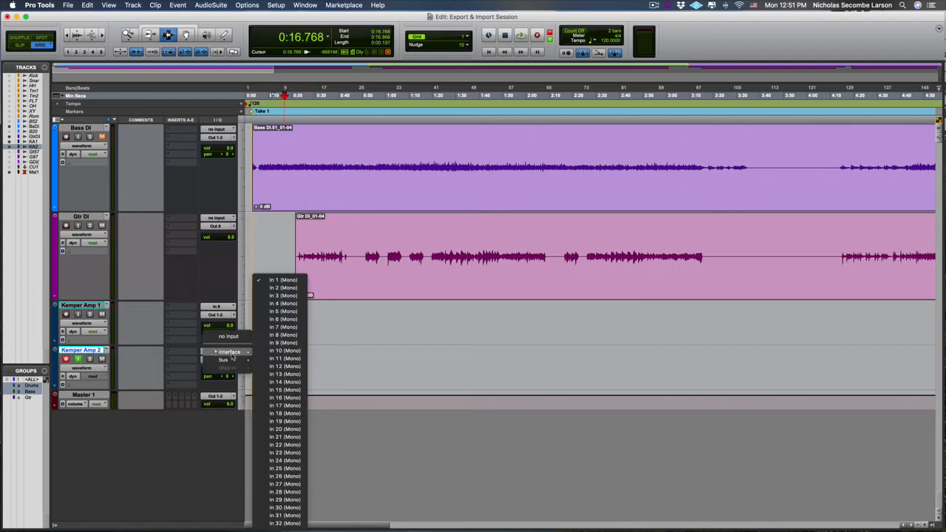
left_click(273, 336)
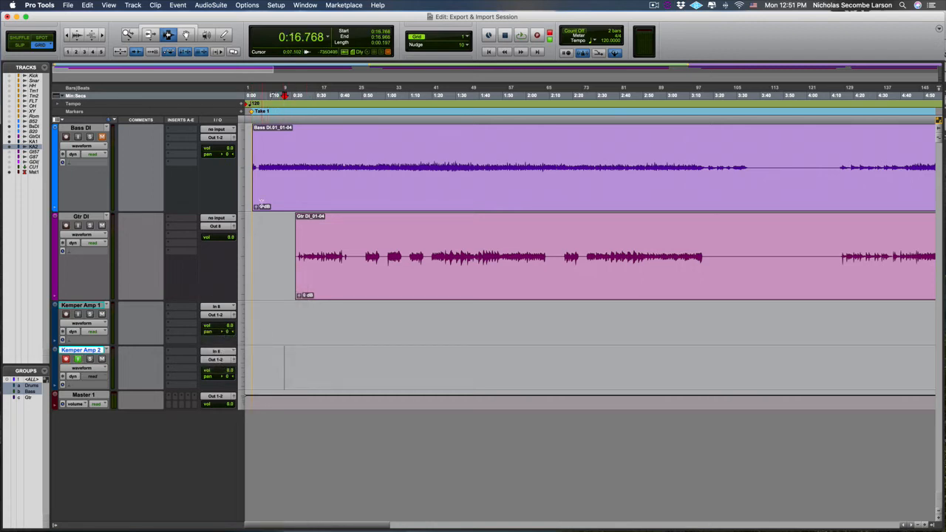
left_click_drag(279, 368, 656, 366)
left_click(331, 367)
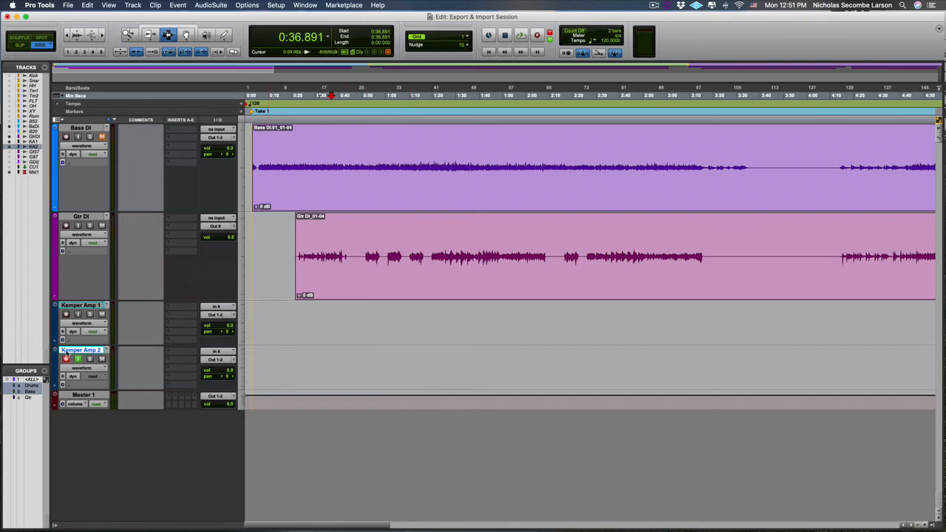
- Delete the Kemper Amp 2 and Kemper Amp 1 tracks
right_click(66, 350)
left_click(90, 447)
left_click(88, 306)
right_click(89, 307)
left_click(125, 405)
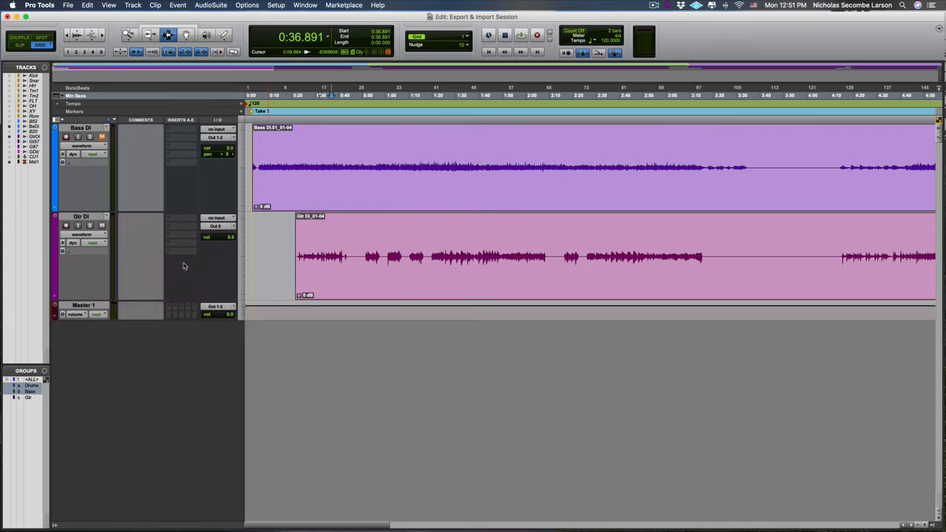
- Route the Gtr DI track's output to Out 1-2 (Stereo)
left_click(217, 228)
mouse_move(229, 227)
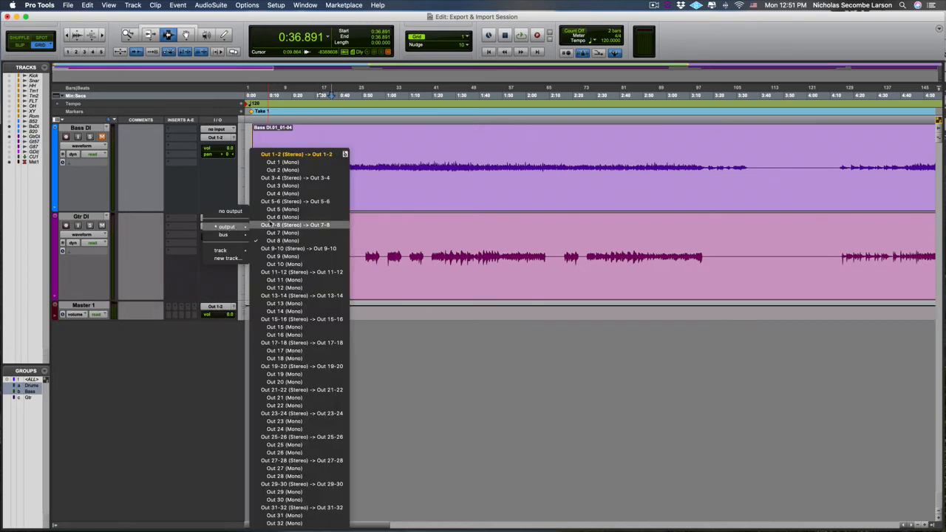
left_click(273, 155)
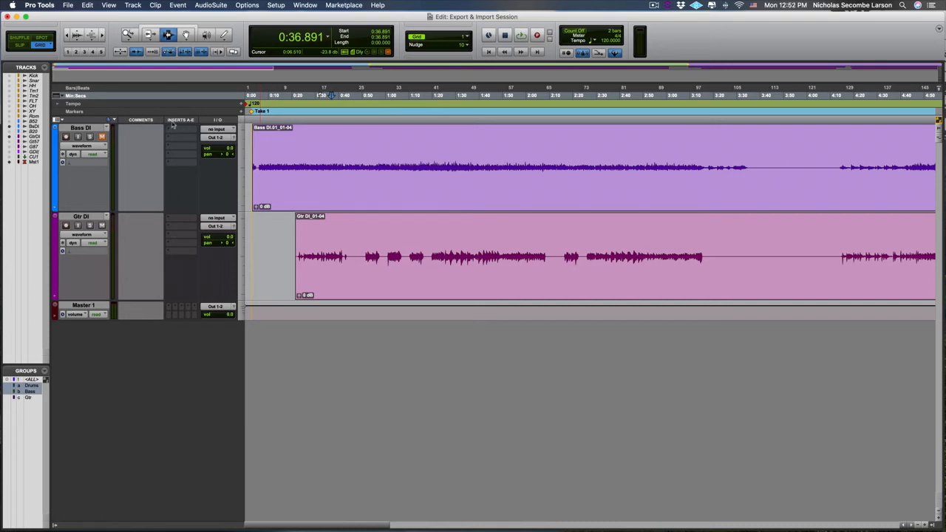
- Add the hardware I/O insert Insert 8 (Mono) to the second insert slot of the Gtr DI track
left_click(168, 229)
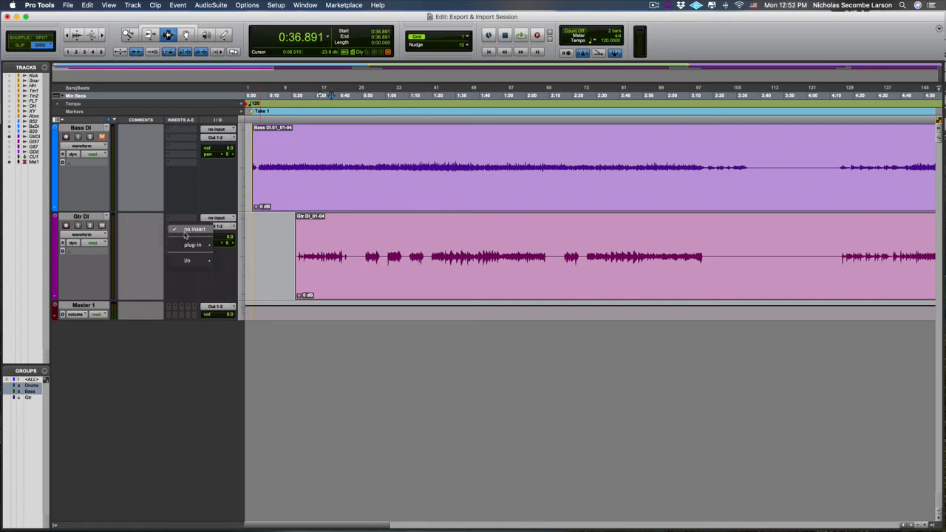
mouse_move(187, 251)
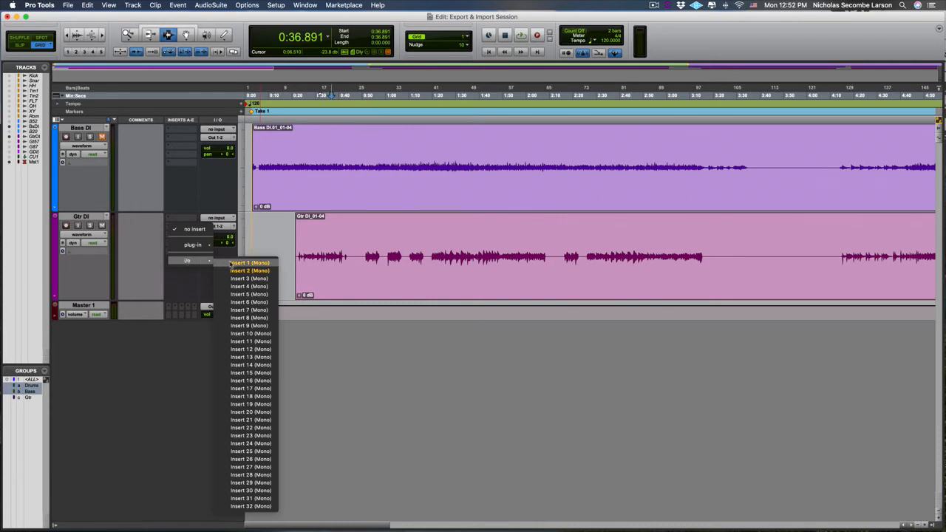
left_click(247, 319)
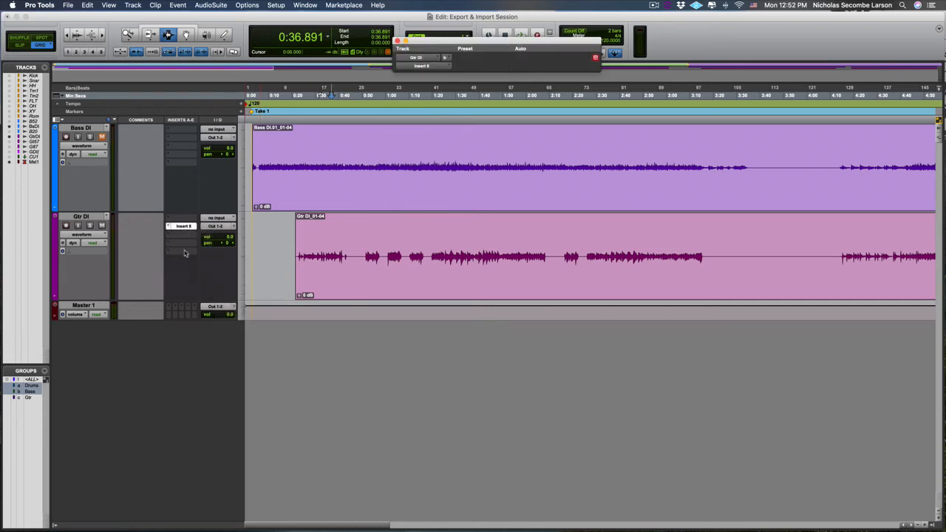
- Play the Gtr DI track from about 0:21.7 to audition it through its hardware insert
left_click(296, 253)
key("space")
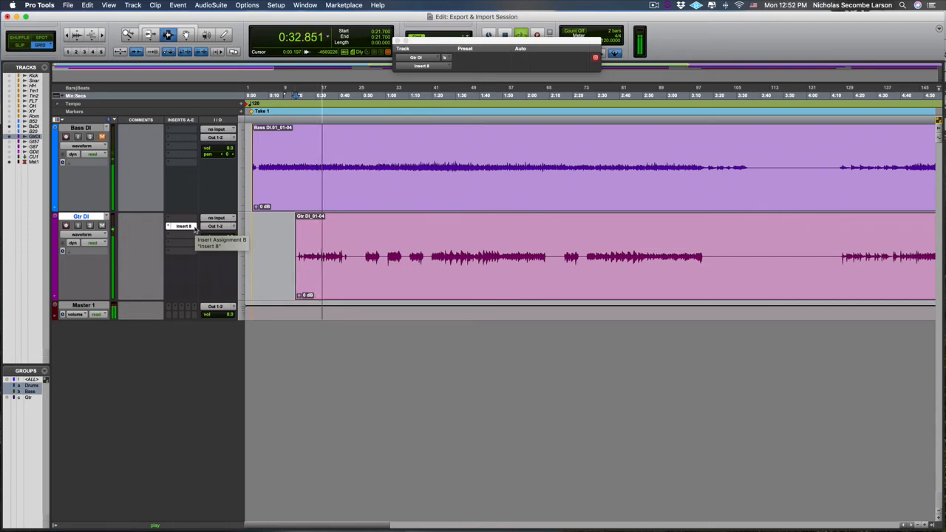
key("space")
left_click(316, 244)
left_click_drag(296, 250, 346, 256)
left_click(347, 256)
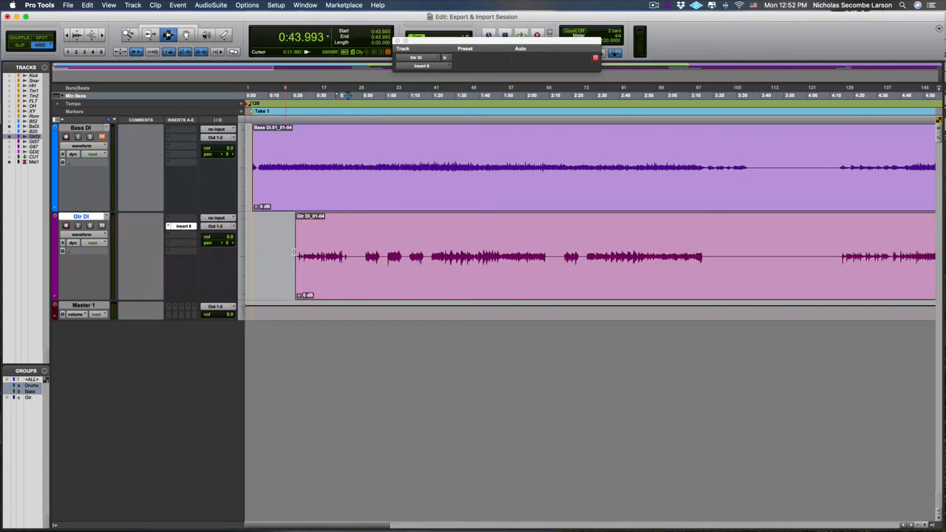
left_click_drag(297, 254, 354, 256)
left_click(353, 257)
left_click(352, 256)
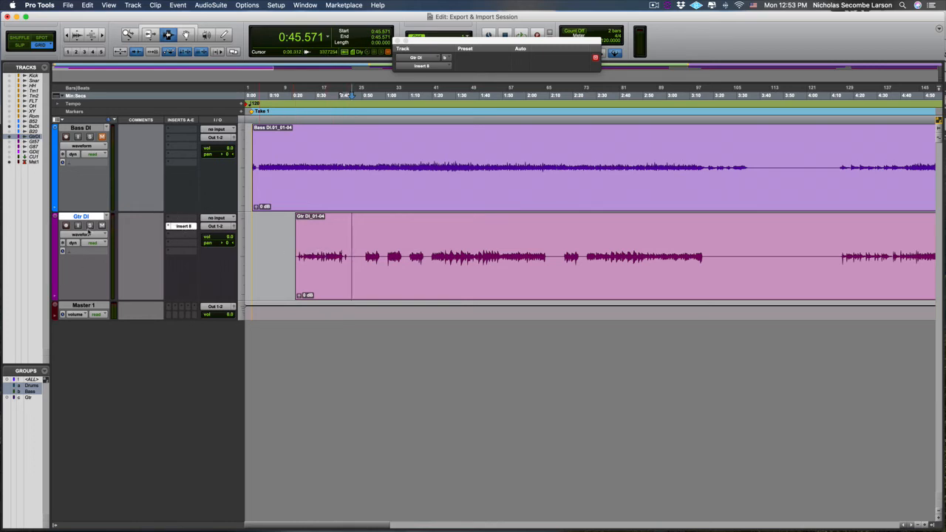
- Create four mono audio tracks below Gtr DI and rename the first one Kemper AMp 1
key("super+shift+n")
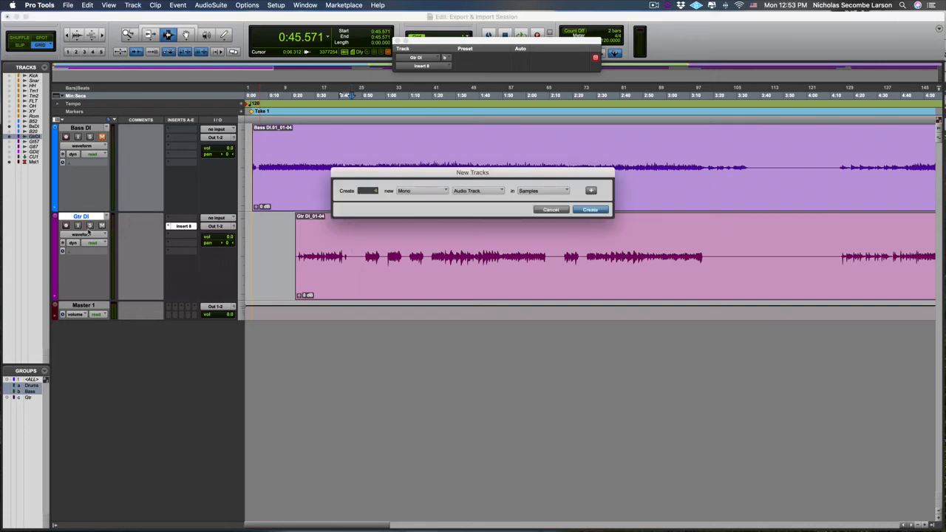
key("Return")
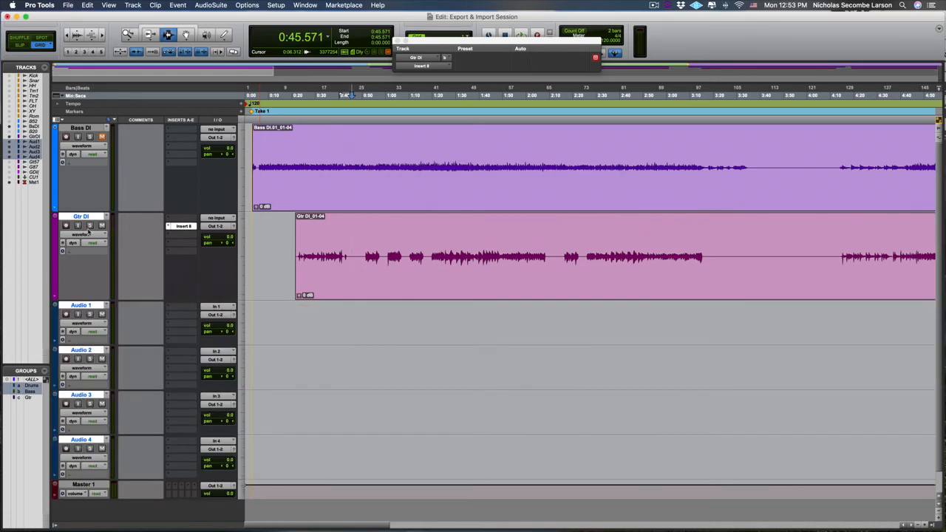
double_click(89, 305)
type("Kemper AMp 1")
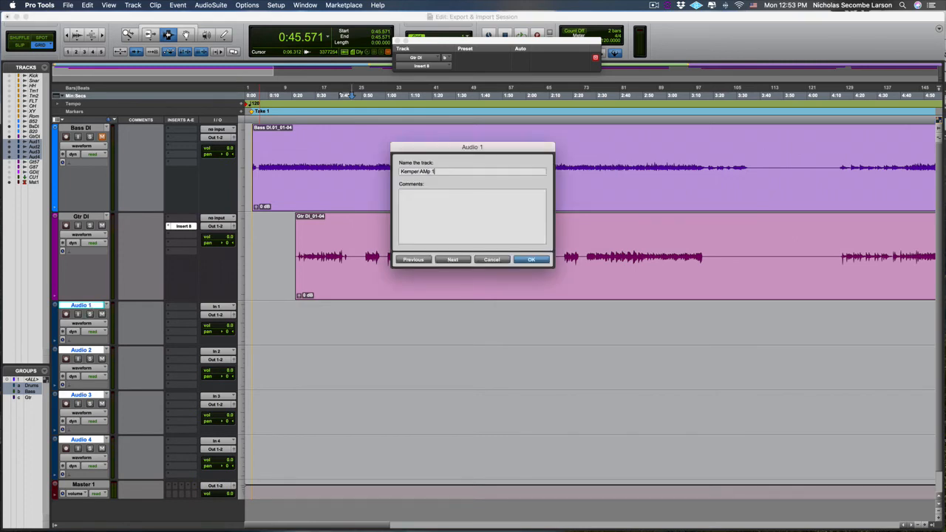
key("Return")
- Set the input of Kemper AMp 1 and the output of Gtr DI to Bus 1 (Mono)
left_click(209, 306)
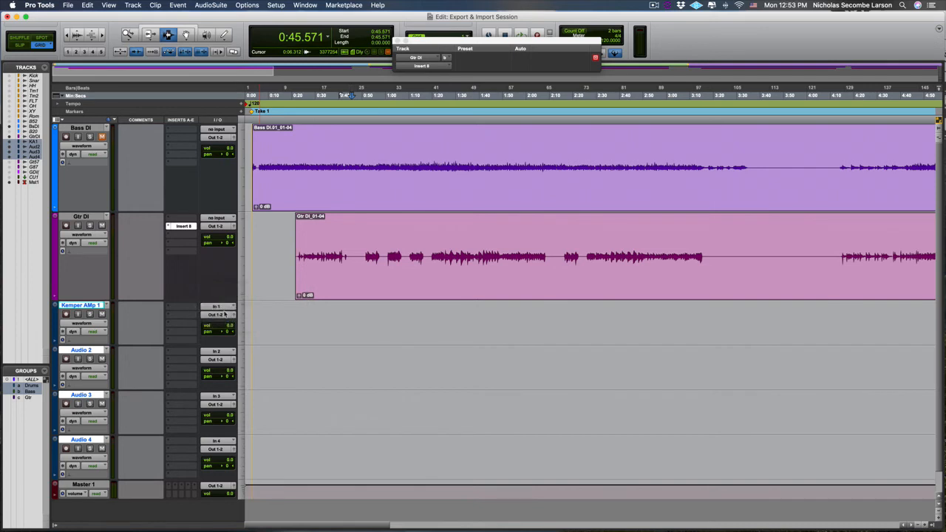
mouse_move(225, 315)
left_click(281, 317)
left_click(211, 227)
mouse_move(217, 235)
left_click(259, 246)
- Record-arm and input-monitor Kemper AMp 1, and record a short re-amped guitar take from about 0:21.3
left_click(78, 315)
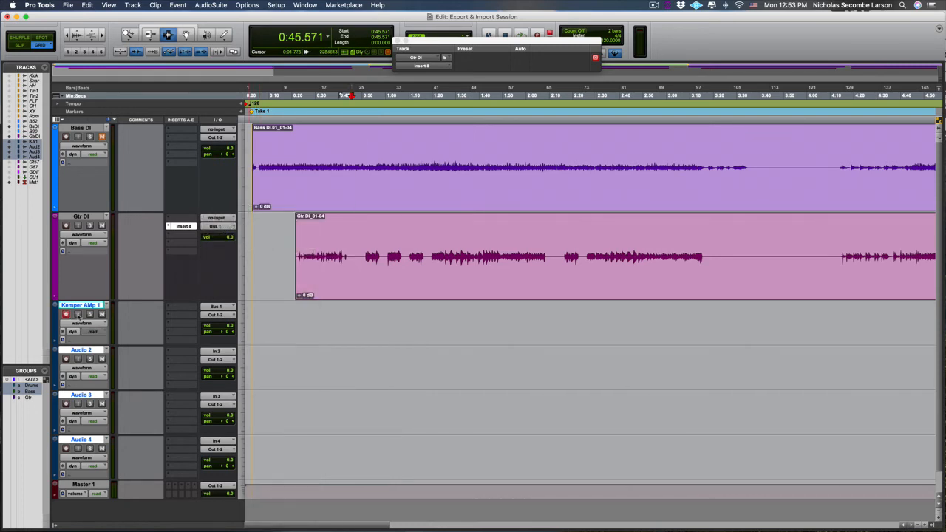
left_click(296, 255)
key("super+space")
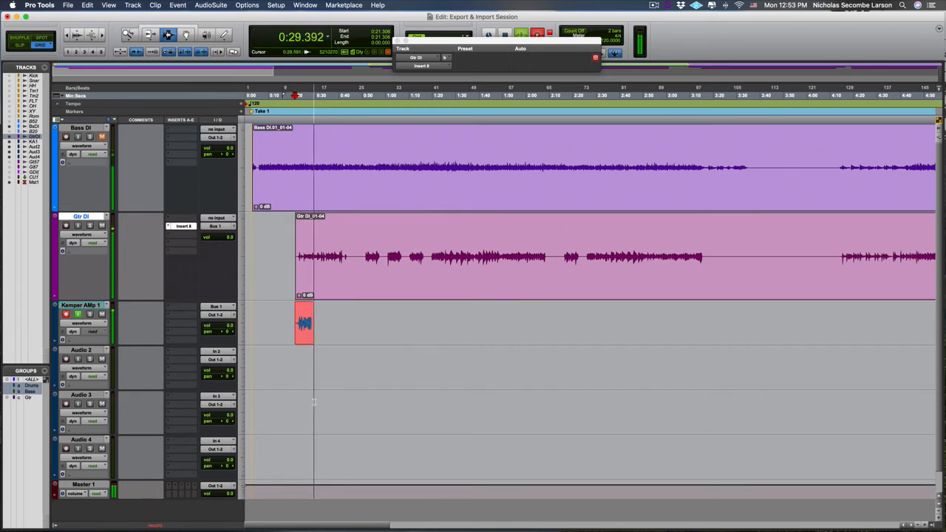
key("space")
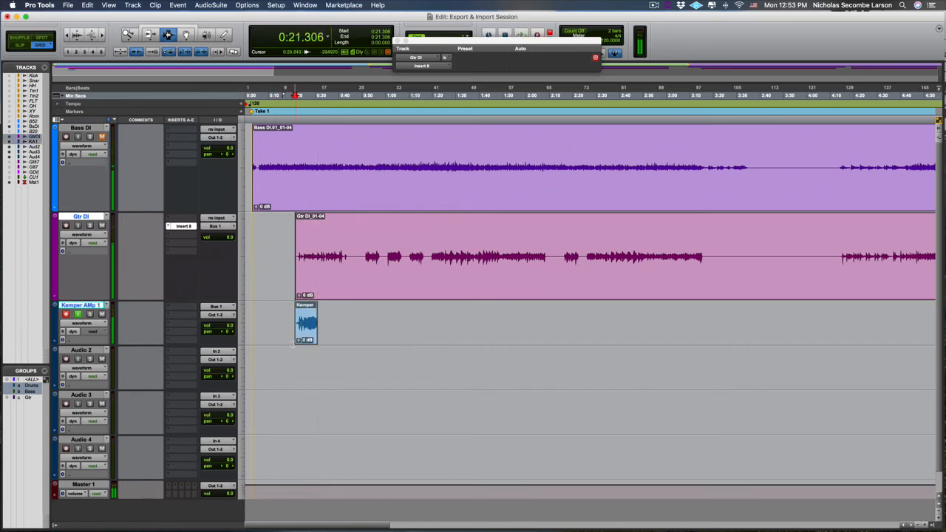
- Move record arm and input monitoring from Kemper AMp 1 to Audio 2, and rename Audio 2 as Kemper Amp 2
left_click(77, 360)
left_click(78, 316)
left_click(67, 315)
left_click(76, 351)
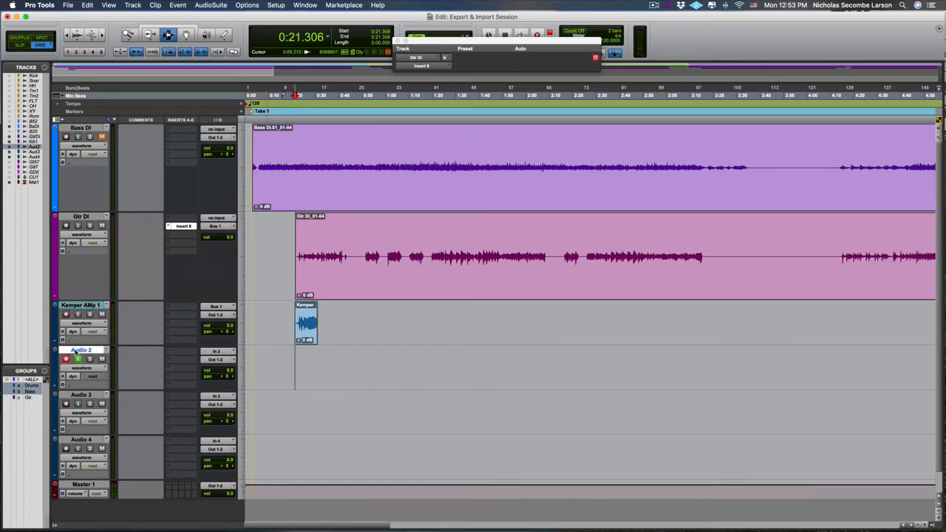
double_click(75, 351)
type("Kemper Amp 2")
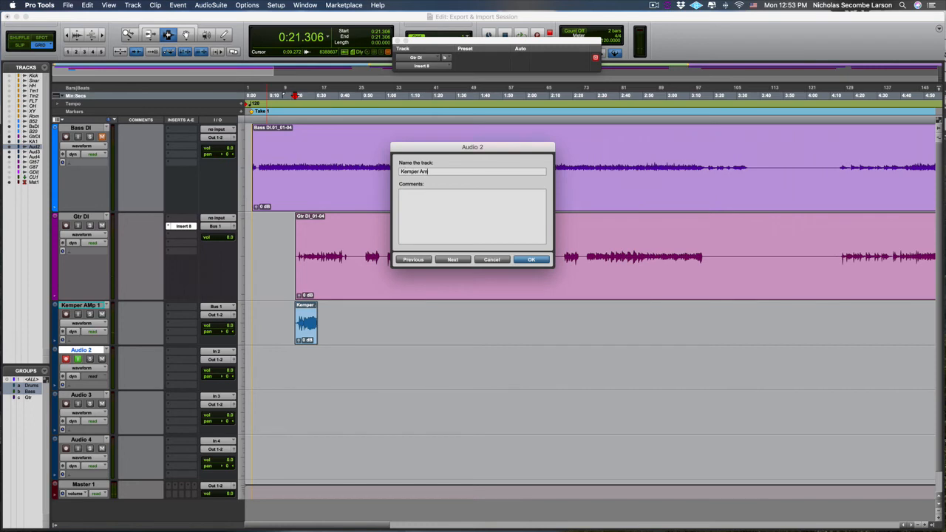
key("Return")
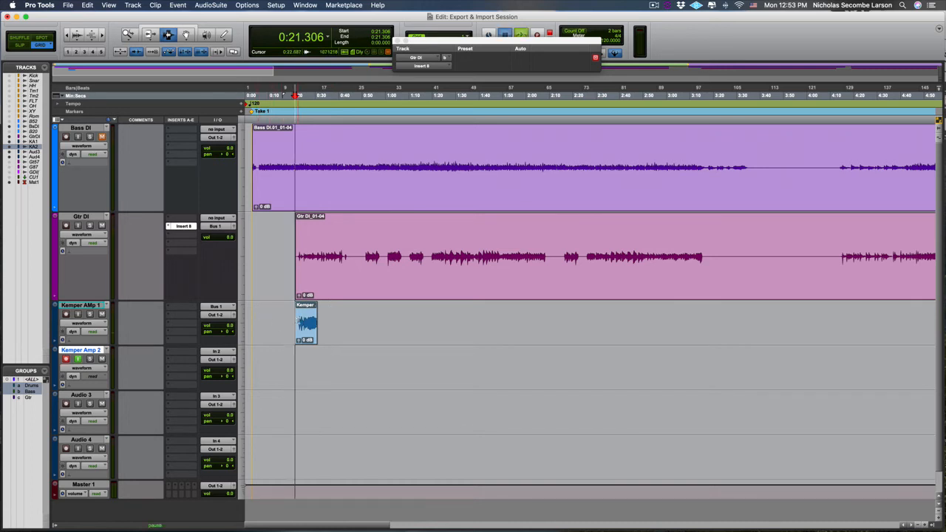
- Switch to Rig Manager, open the Lasse Lammert rig pack and load the LL - Juicy Chunks rig
key("super+Tab")
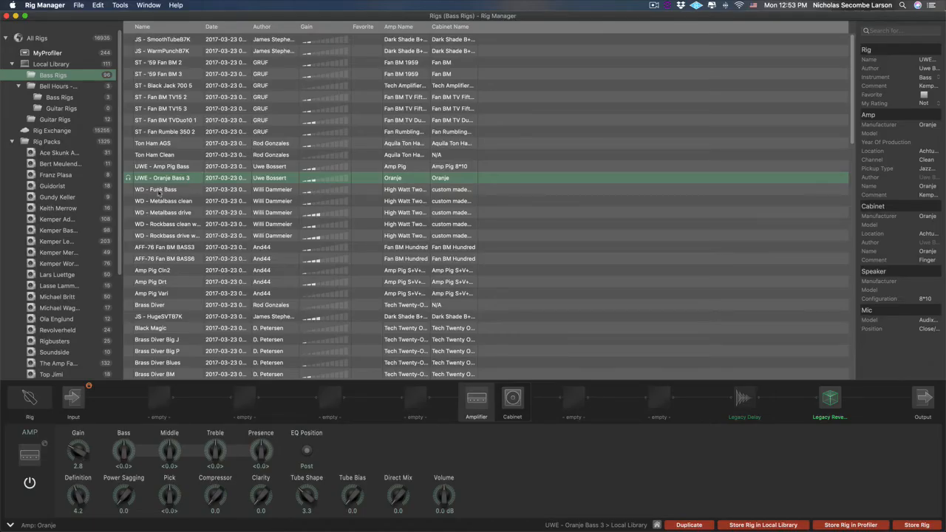
left_click(163, 306)
left_click(73, 286)
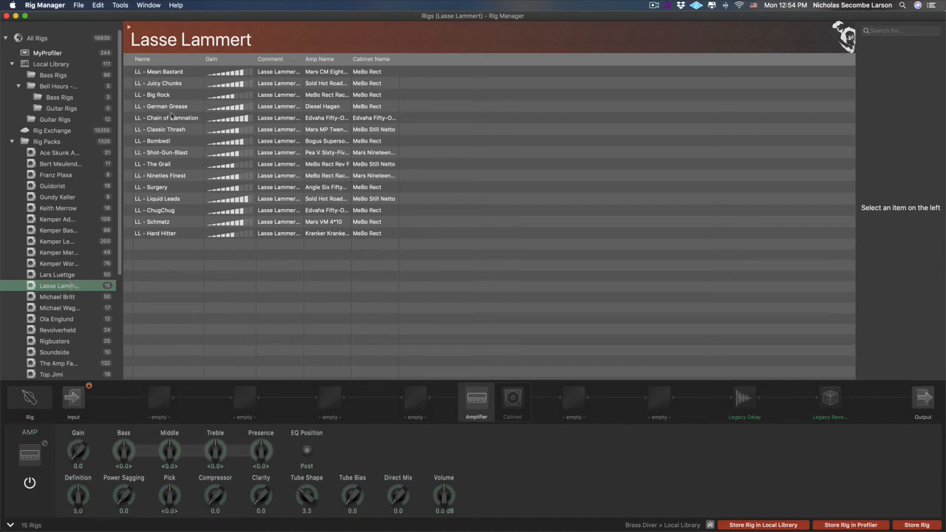
left_click(166, 74)
left_click(167, 84)
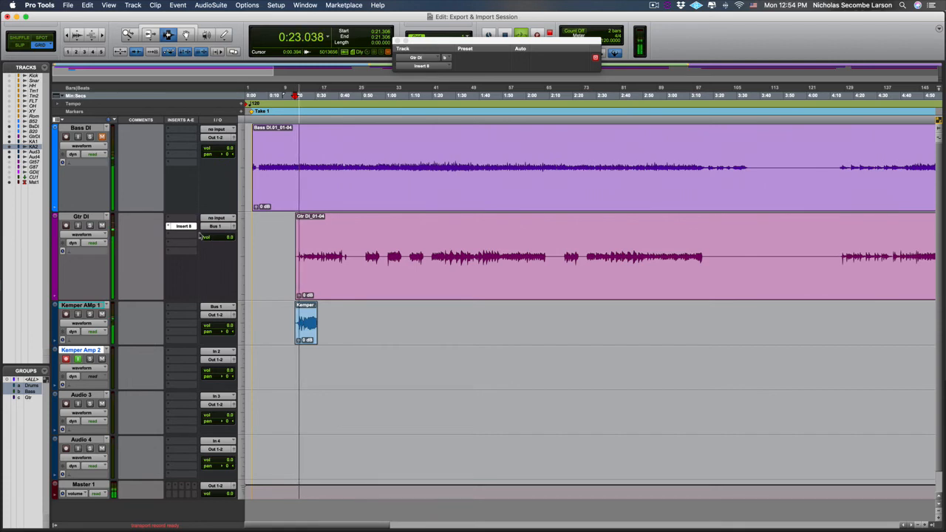
- In Pro Tools, set the input of Kemper Amp 2 to Bus 1 (Mono) and restart playback
left_click(216, 351)
mouse_move(223, 360)
left_click(305, 342)
key("space")
key("space")
- Switch to Rig Manager, try the LL - Surgery and LL - Liquid Leads rigs, and load LL - ChugChug
key("super+Tab")
left_click(156, 187)
left_click(159, 198)
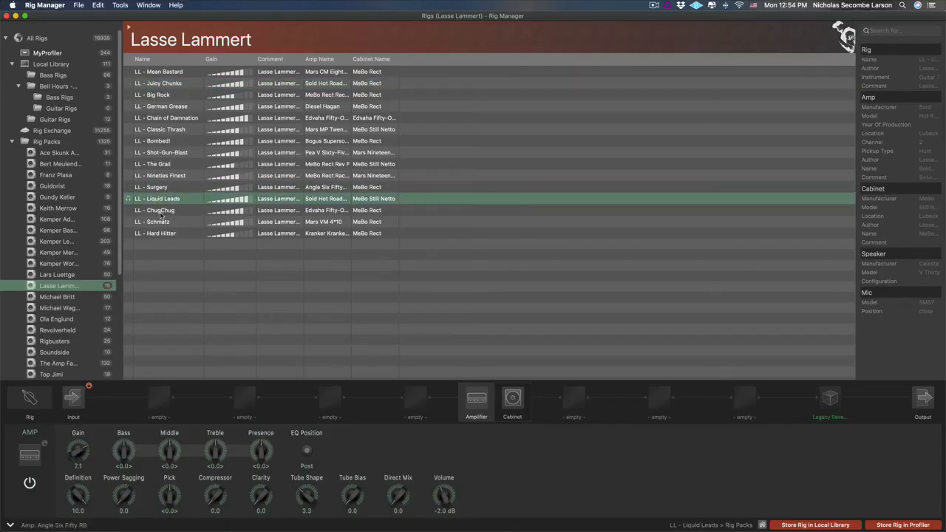
left_click(161, 211)
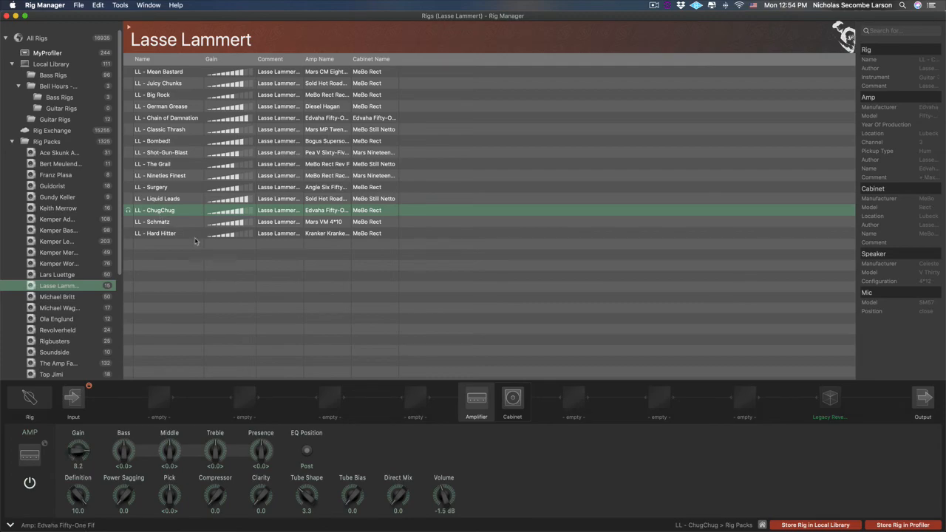
- Switch to Pro Tools and start recording onto Kemper Amp 2 over the time range of the Kemper AMp 1 clip
key("super+Tab")
key("space")
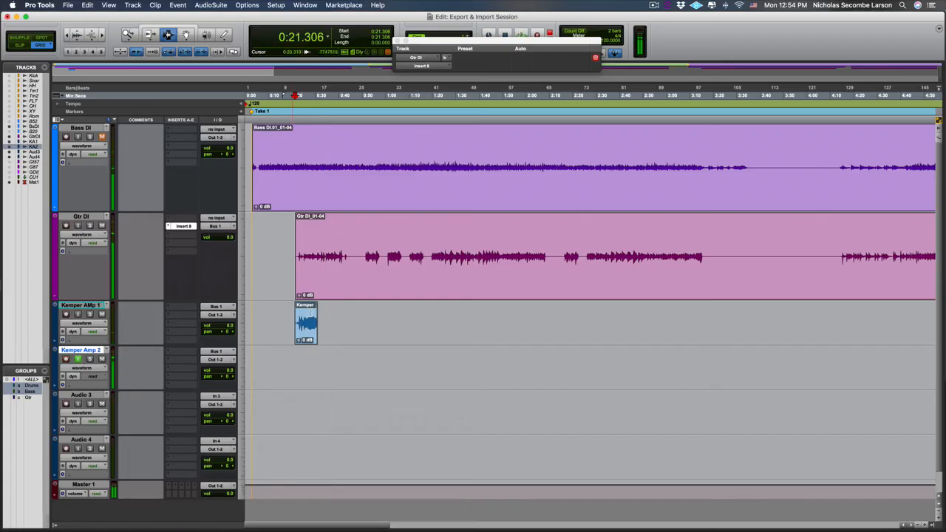
double_click(311, 315)
key("super+space")
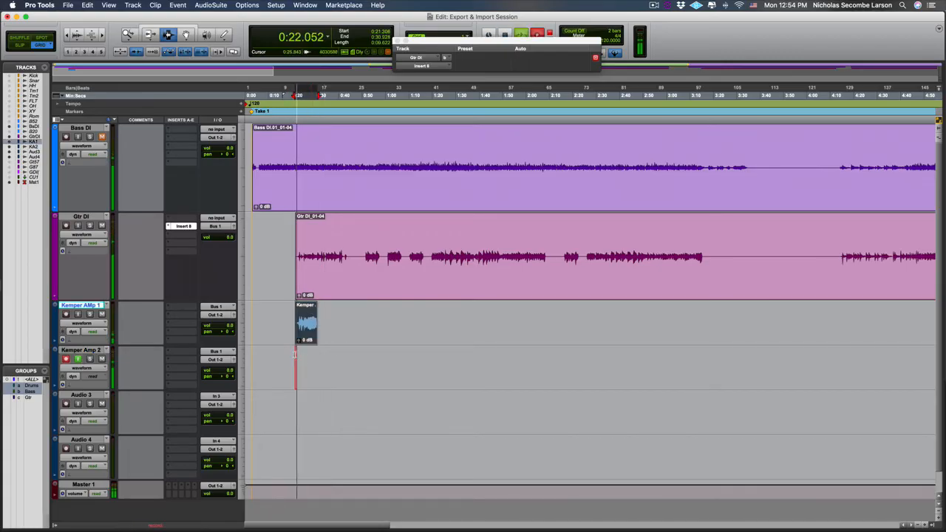
- Set the volume of Kemper AMp 1 to +0.6 dB and Kemper Amp 2 to -10.6 dB, and finish the take
left_click(223, 327)
left_click_drag(222, 327, 222, 326)
left_click_drag(222, 371, 227, 378)
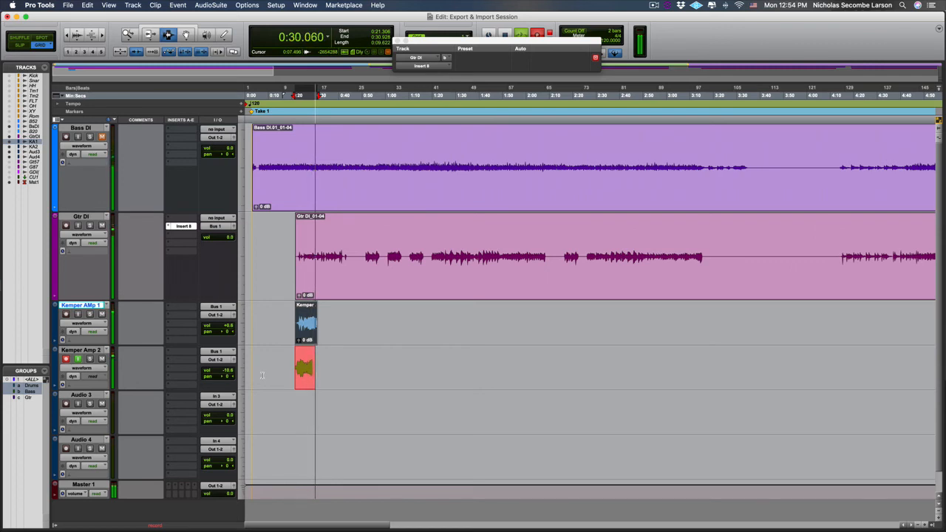
key("space")
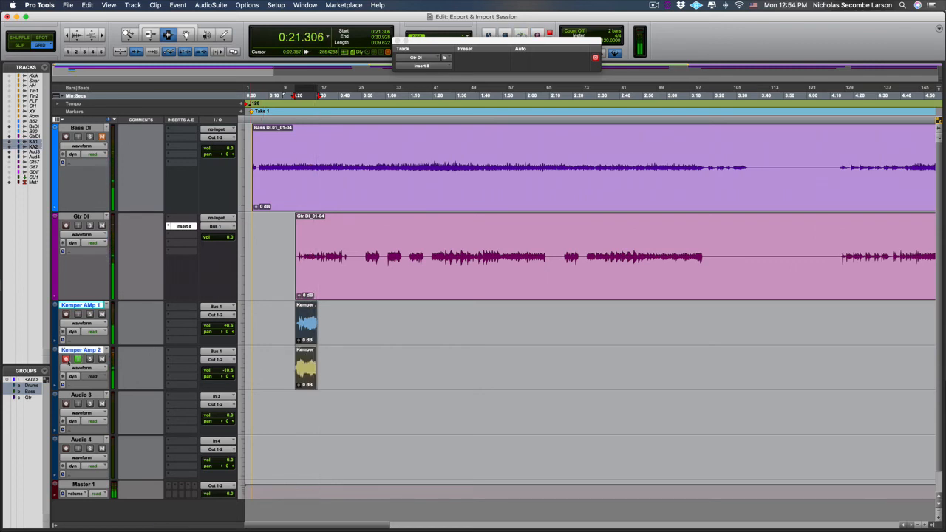
- Set the input of Audio 3 to Bus 1 (Mono), rename the track Kemper Amp 3 and record-arm it
left_click(210, 397)
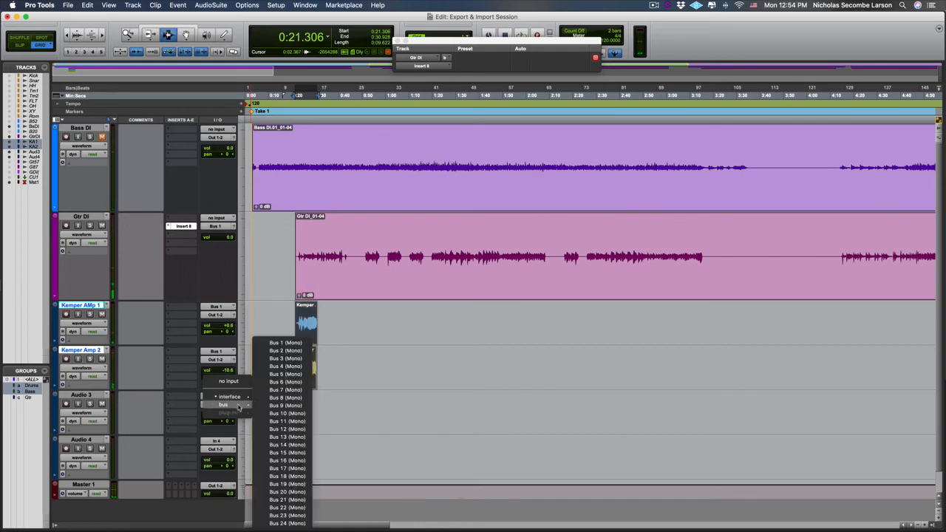
left_click(135, 390)
double_click(71, 396)
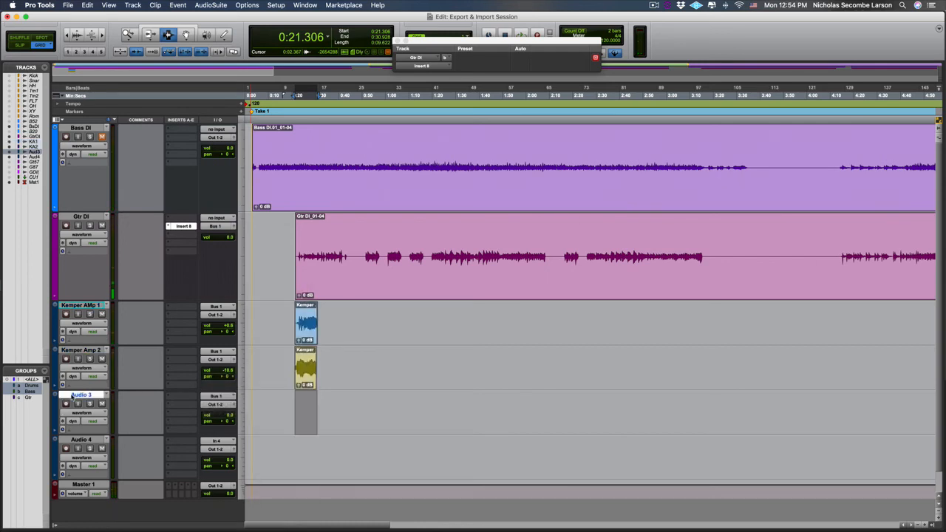
type("K")
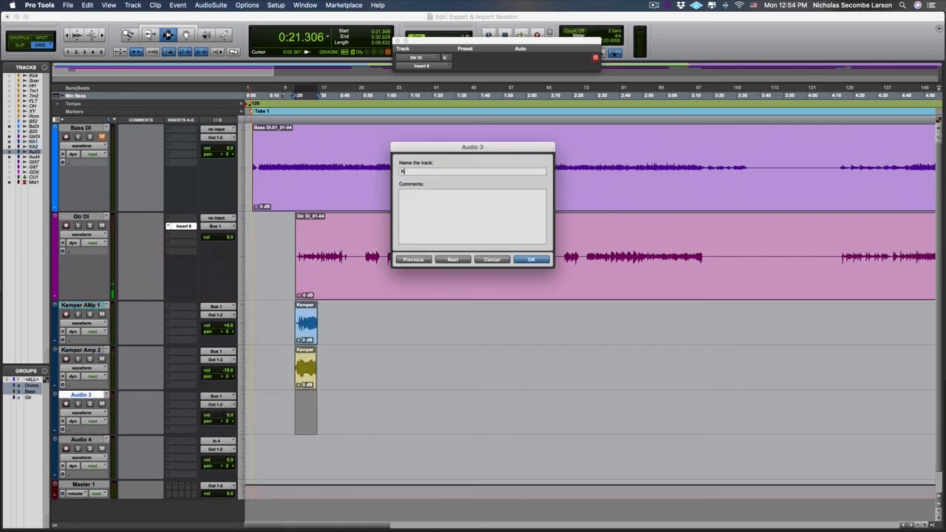
type("emper Amp 3")
key("Return")
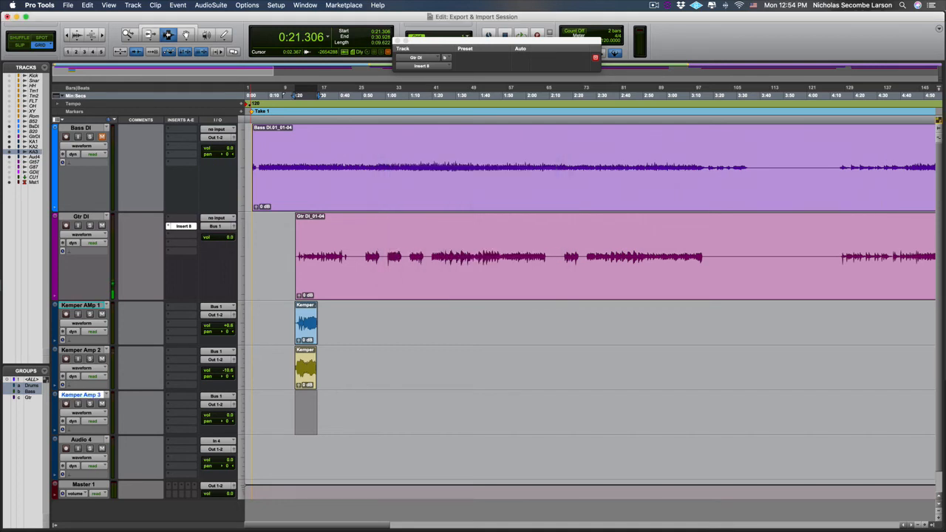
left_click(66, 404)
- Switch to Rig Manager, compare the Mars VM rigs in the Ola Englund pack and load OLA - Mars VM RHY
key("super+Tab")
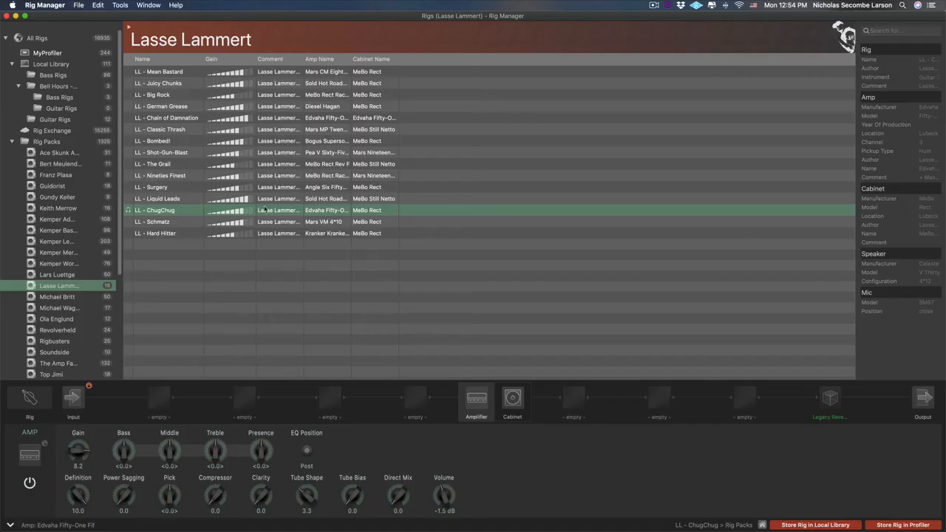
left_click(80, 318)
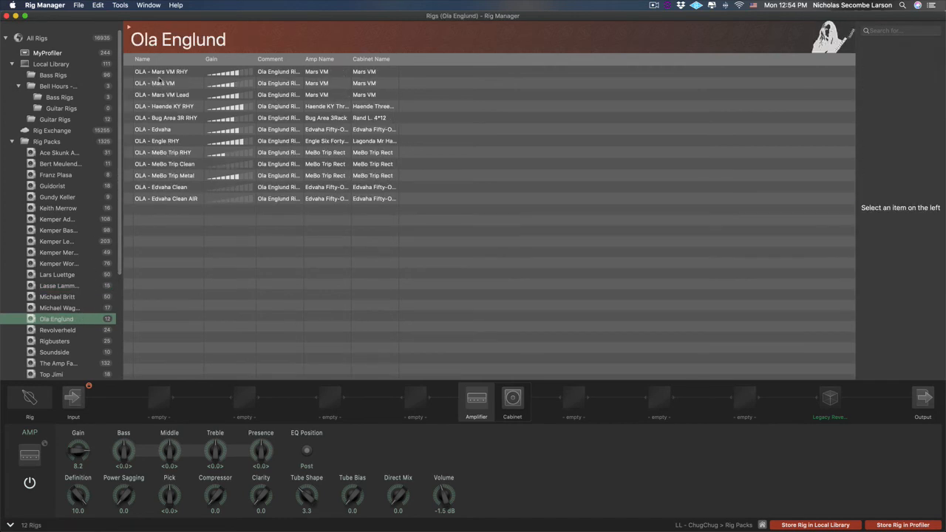
left_click(159, 74)
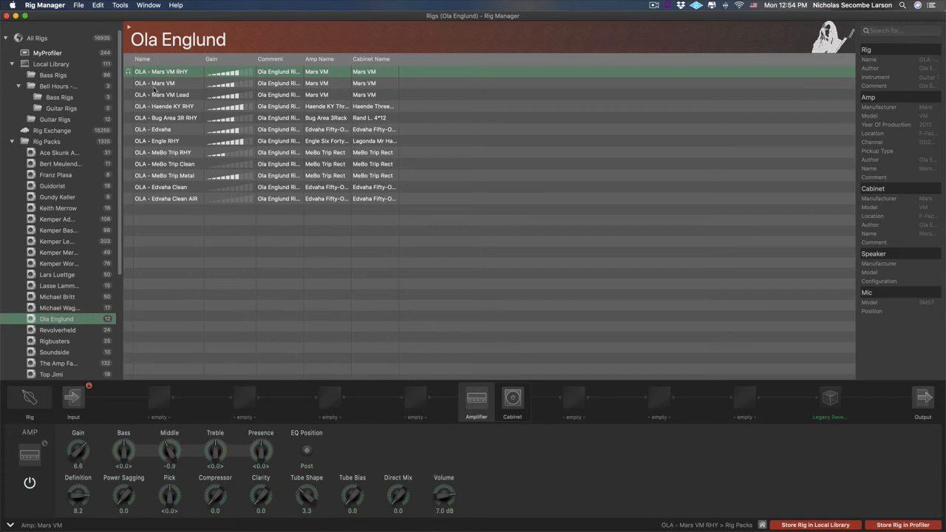
left_click(159, 86)
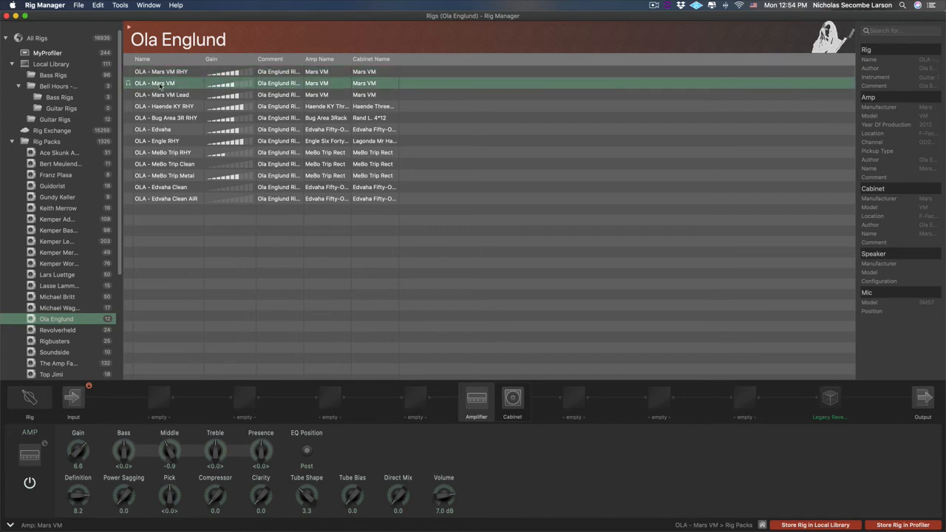
left_click(162, 94)
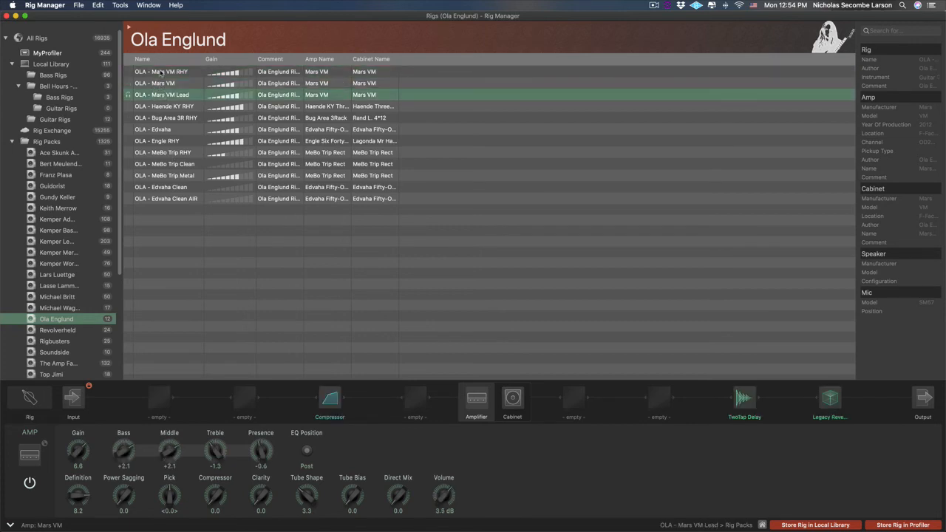
left_click(161, 73)
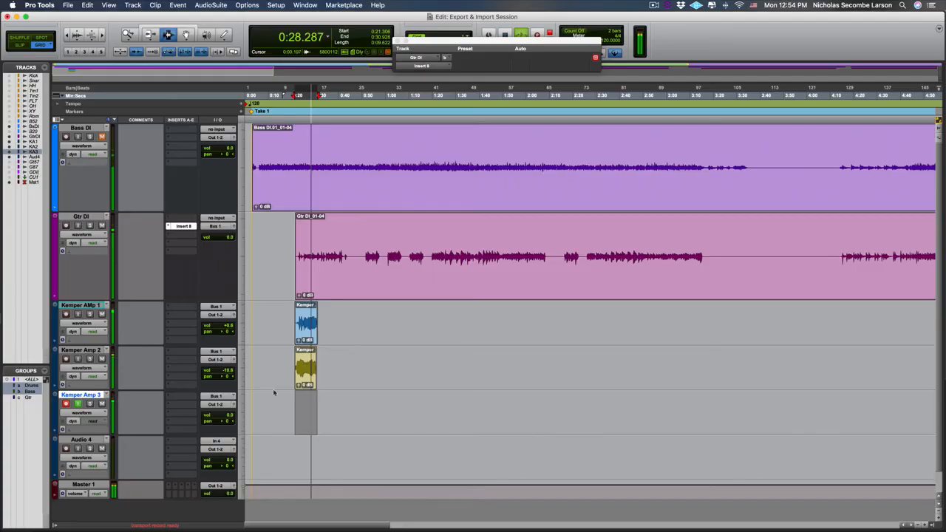
- In Pro Tools, set the volume of Kemper Amp 3 to -5.3 dB and record a re-amped guitar take from about 0:21.3
left_click_drag(229, 415, 235, 414)
key("space")
key("super+space")
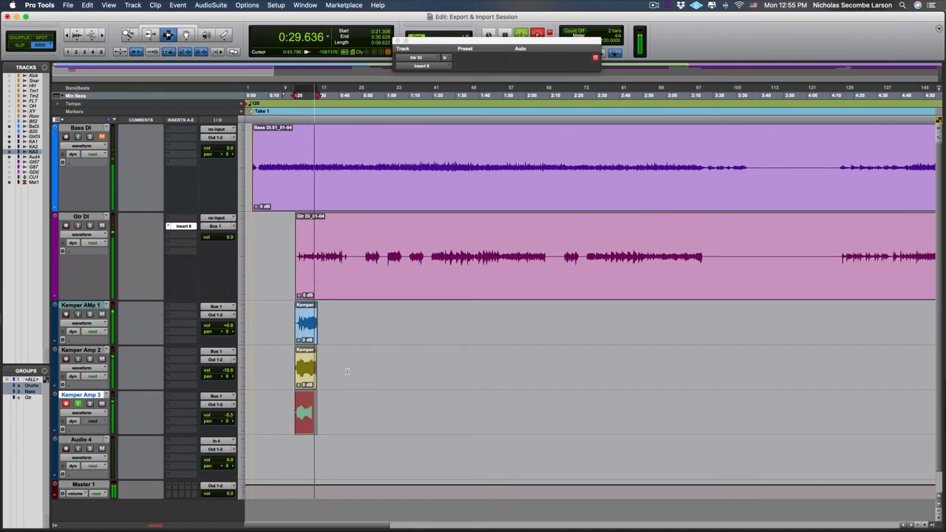
key("space")
- End the recording and highlight the re-amped clips across Kemper AMp 1, Kemper Amp 2 and Kemper Amp 3 for comparison
left_click(336, 325)
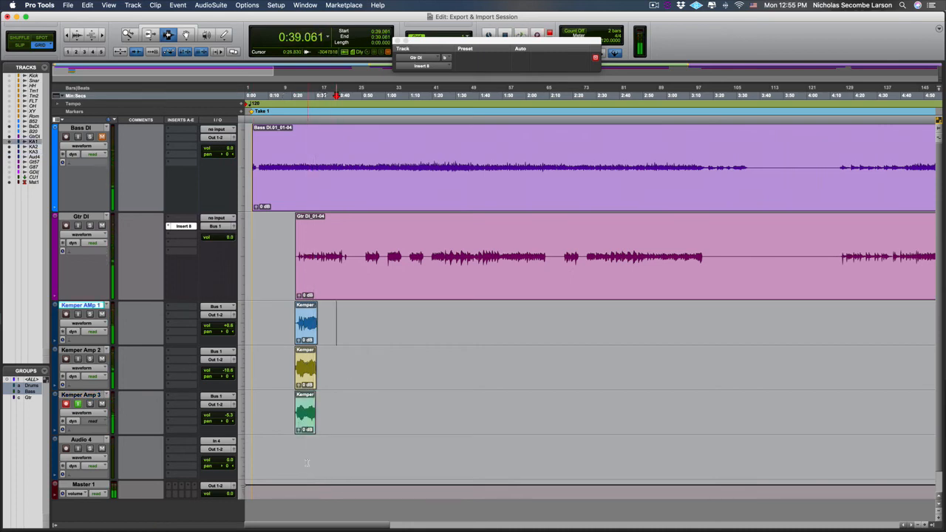
left_click(306, 462)
left_click(316, 324)
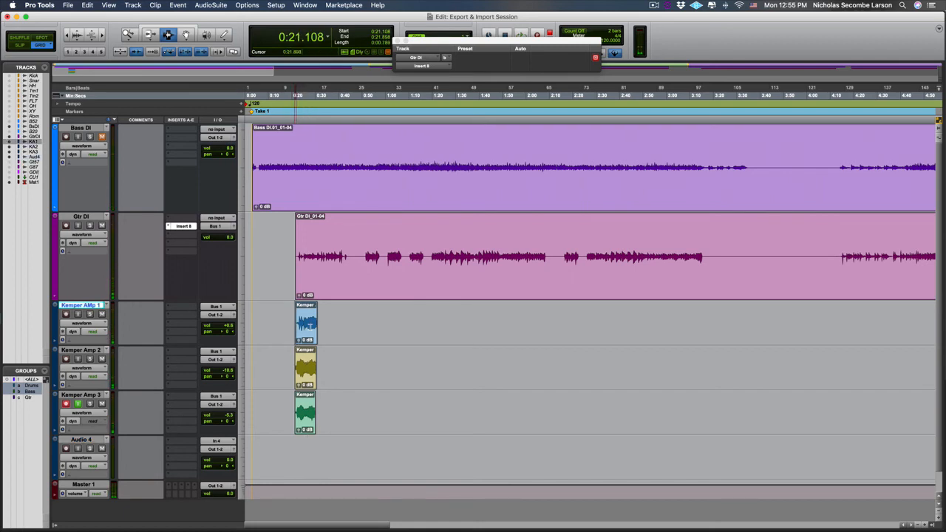
left_click_drag(318, 328, 319, 412)
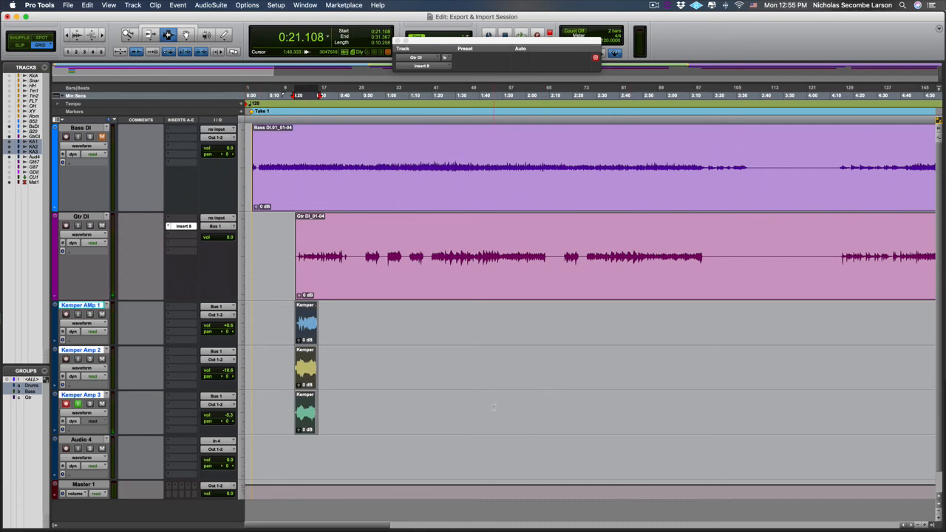
left_click(329, 403)
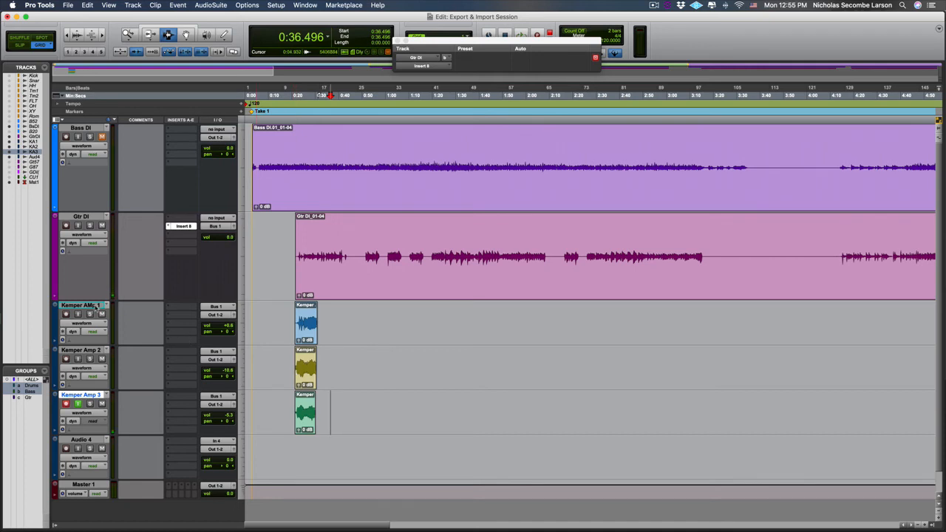
- Delete the three Kemper Amp tracks and the empty Audio 4 track
left_click(95, 306, "shift")
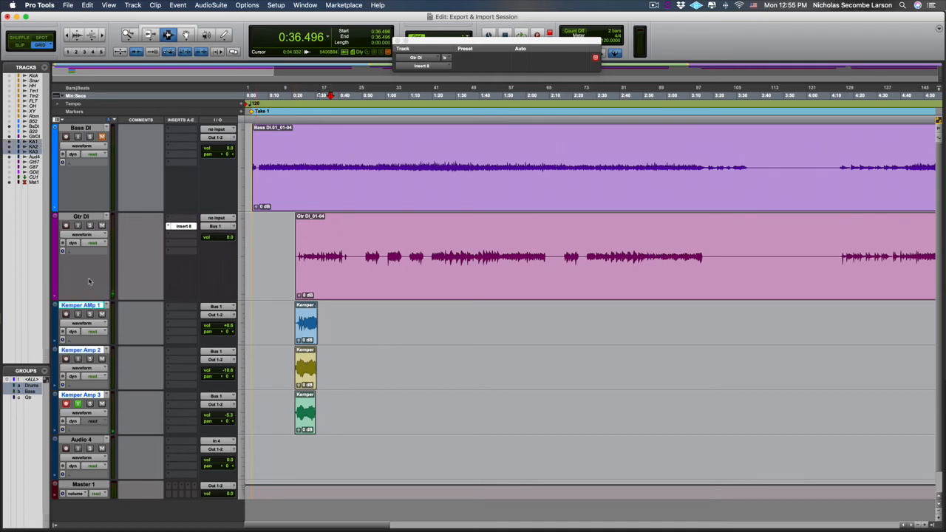
right_click(89, 305)
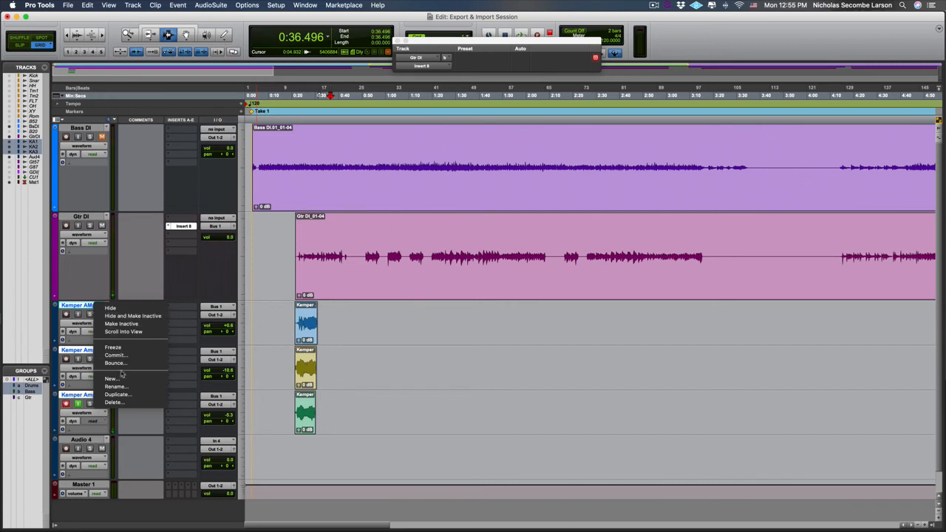
left_click(114, 402)
left_click(538, 224)
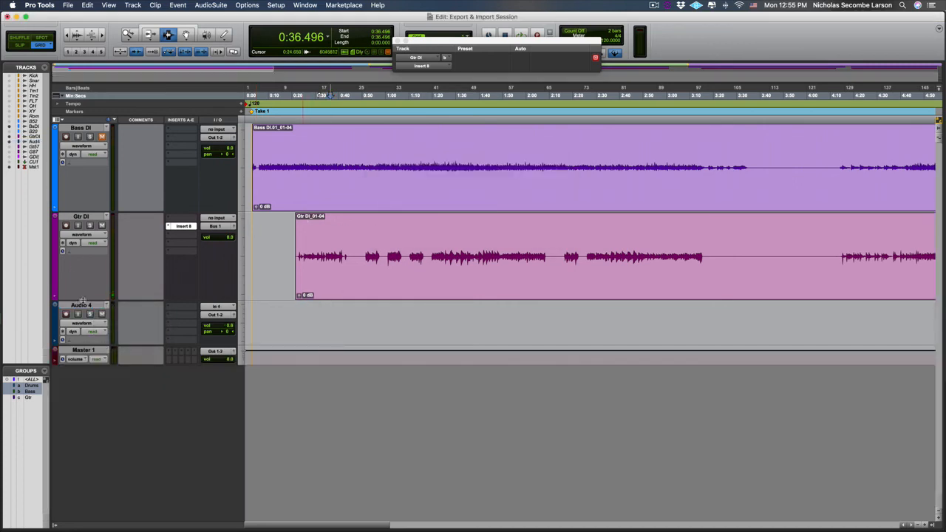
right_click(85, 304)
left_click(123, 402)
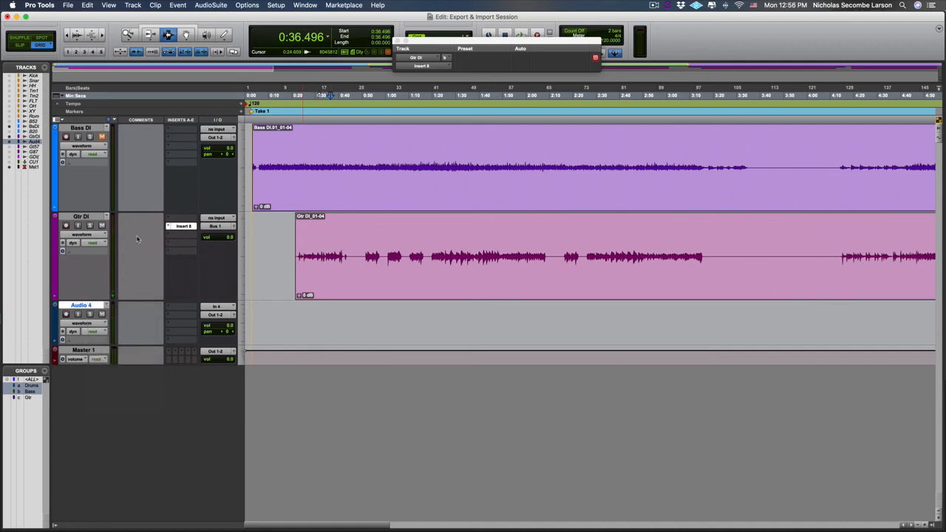
- Remove the Insert 8 hardware insert from Gtr DI and put Native Instruments Guitar Rig 5 in its place
left_click(183, 226)
left_click(189, 196)
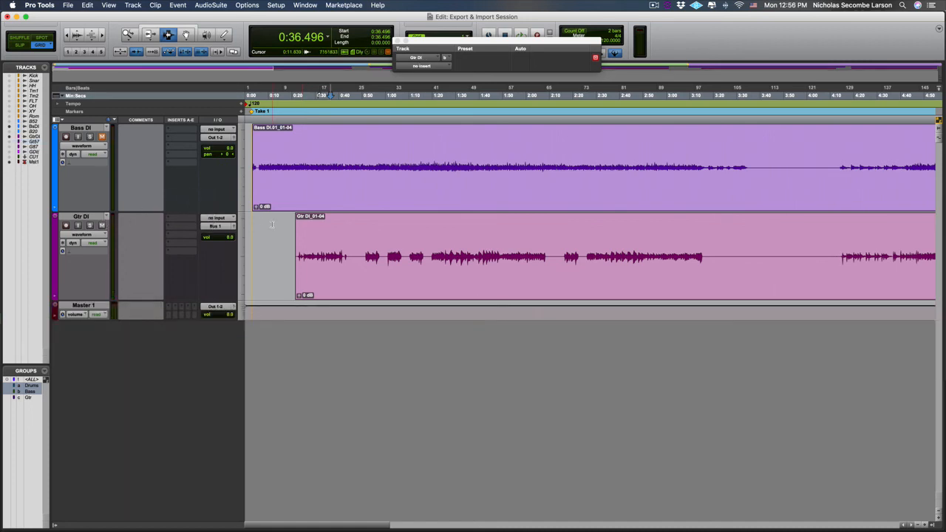
left_click(298, 244)
left_click(187, 224)
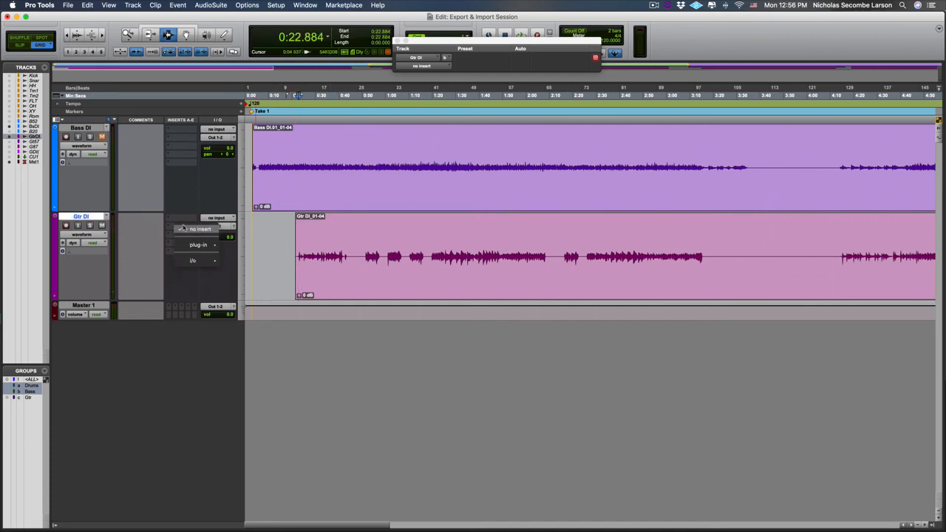
mouse_move(190, 246)
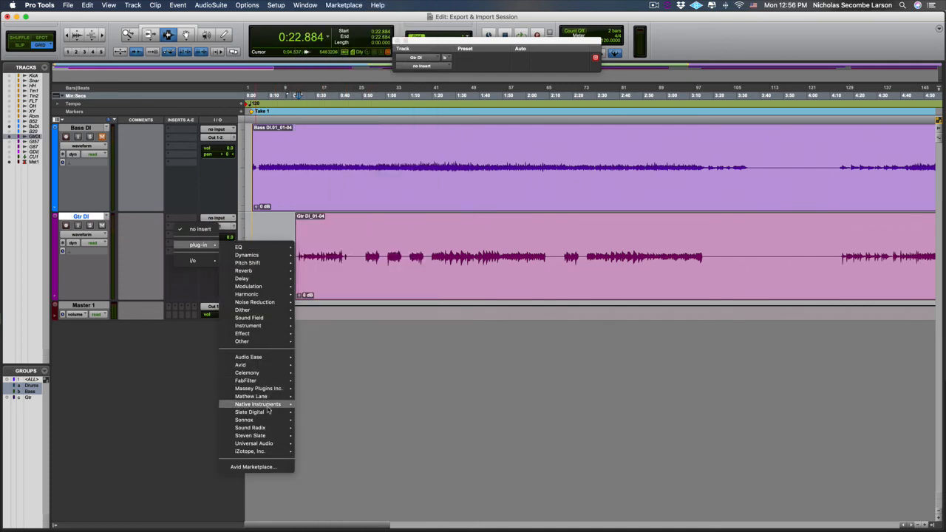
mouse_move(266, 404)
left_click(330, 295)
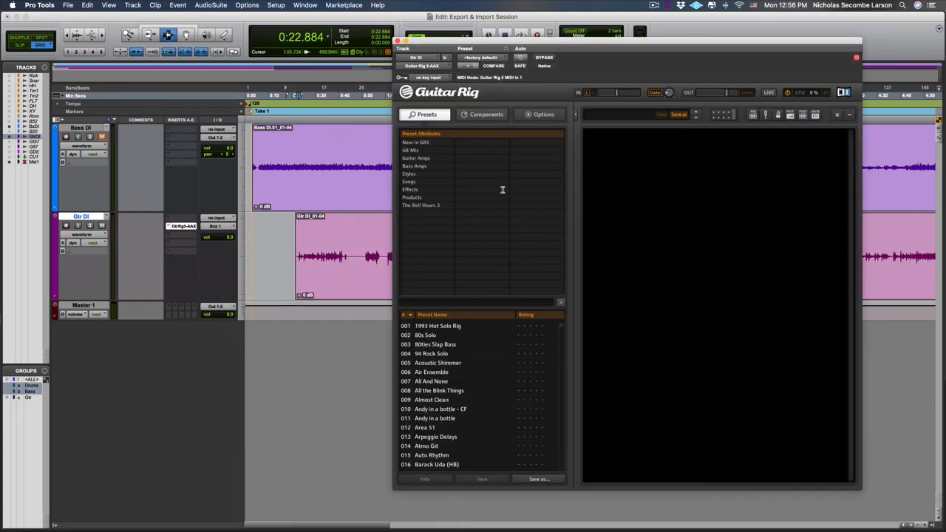
- Filter the Guitar Rig presets to the Citrus guitar amp and load Fat Blues Lead
left_click_drag(579, 44, 472, 88)
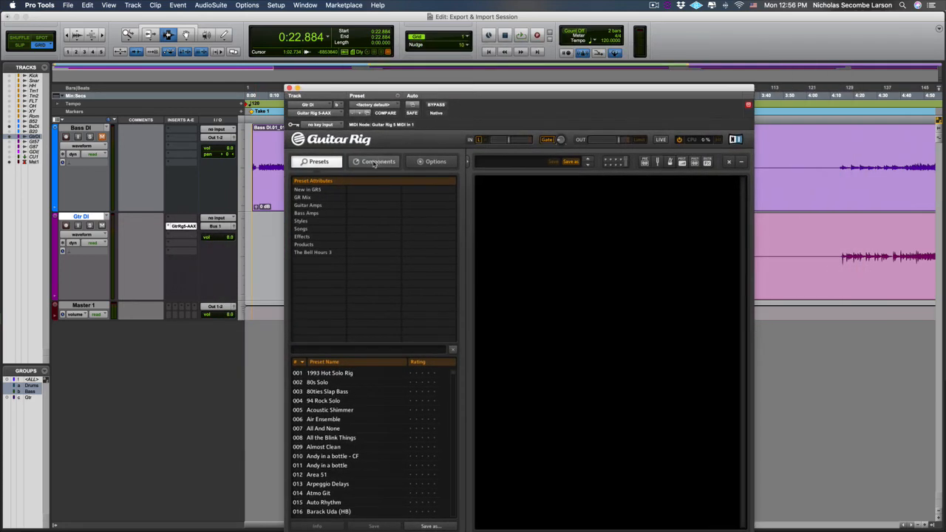
left_click(323, 206)
left_click(361, 198)
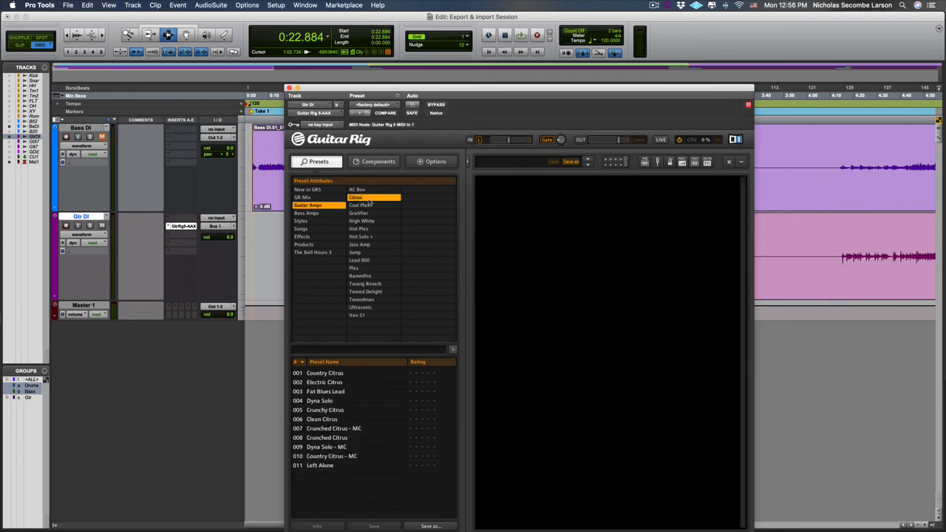
left_click(330, 391)
left_click_drag(398, 93, 559, 50)
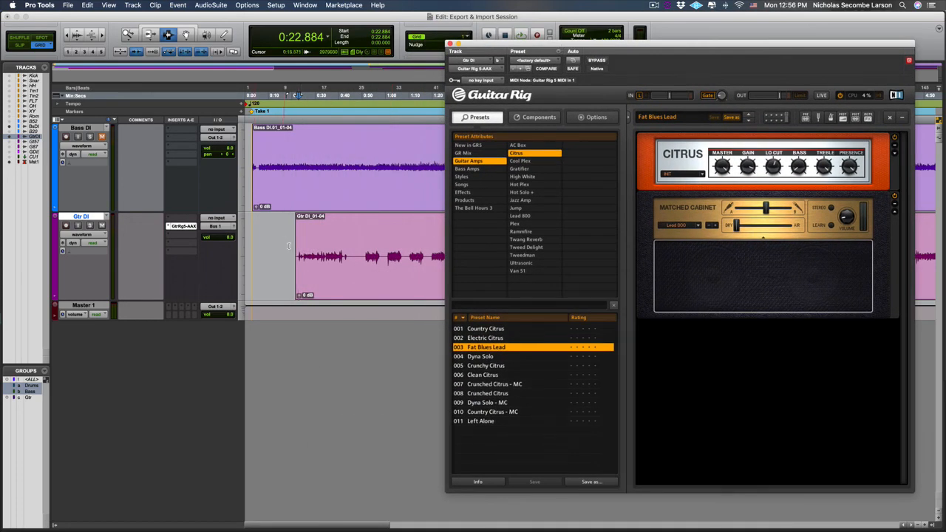
- Route the Gtr DI output to Out 1-2 and play the guitar through Guitar Rig
key("space")
key("space")
left_click(215, 225)
mouse_move(244, 224)
left_click(295, 154)
key("space")
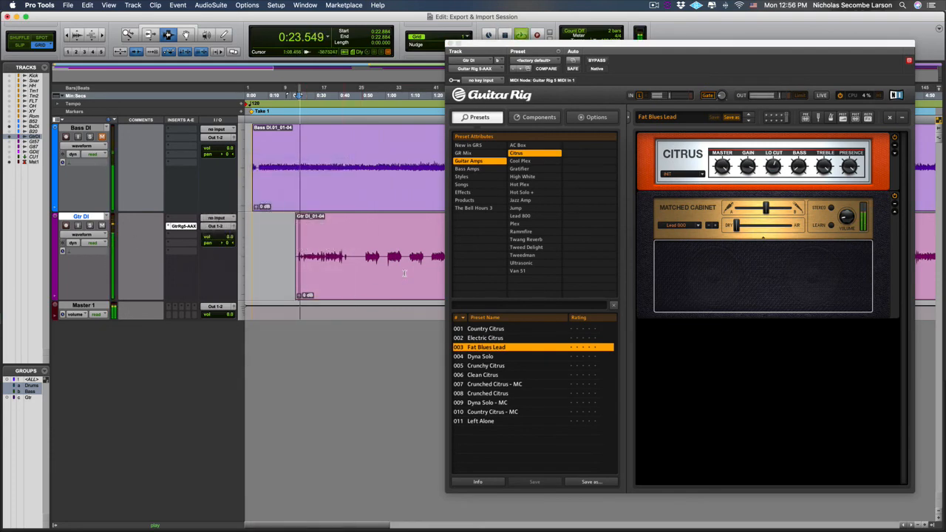
- Audition the Citrus presets from Clean Citrus to Left Alone during playback, load Country Citrus and stop playback
left_click(484, 375)
left_click(496, 385)
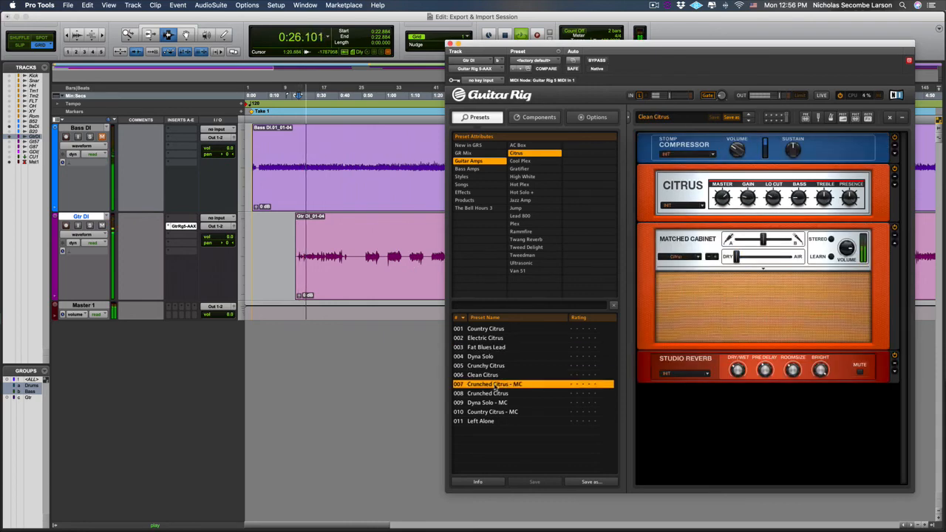
left_click(497, 394)
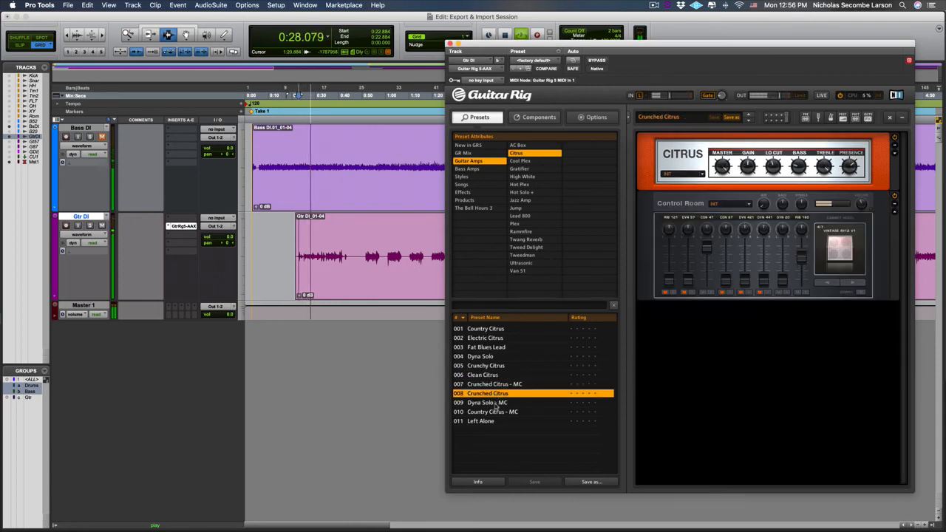
left_click(494, 403)
left_click(494, 413)
left_click(482, 421)
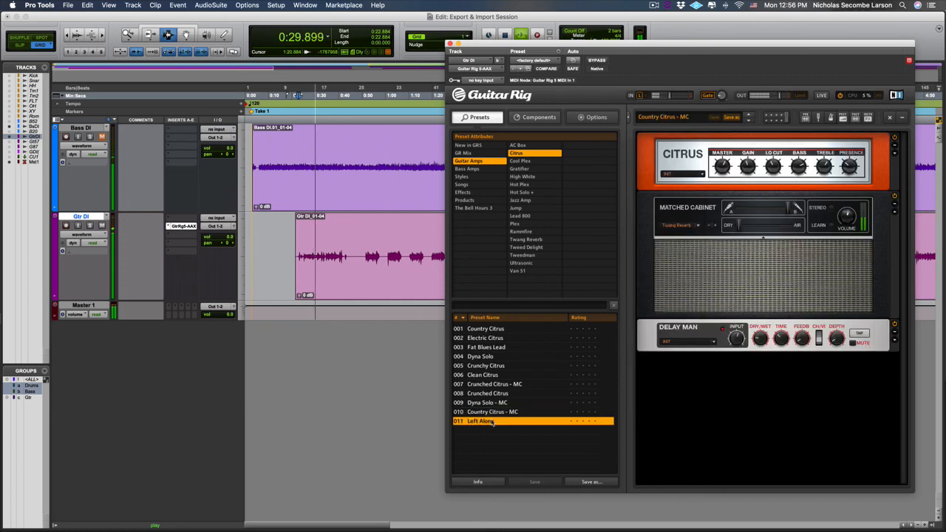
left_click(486, 330)
key("space")
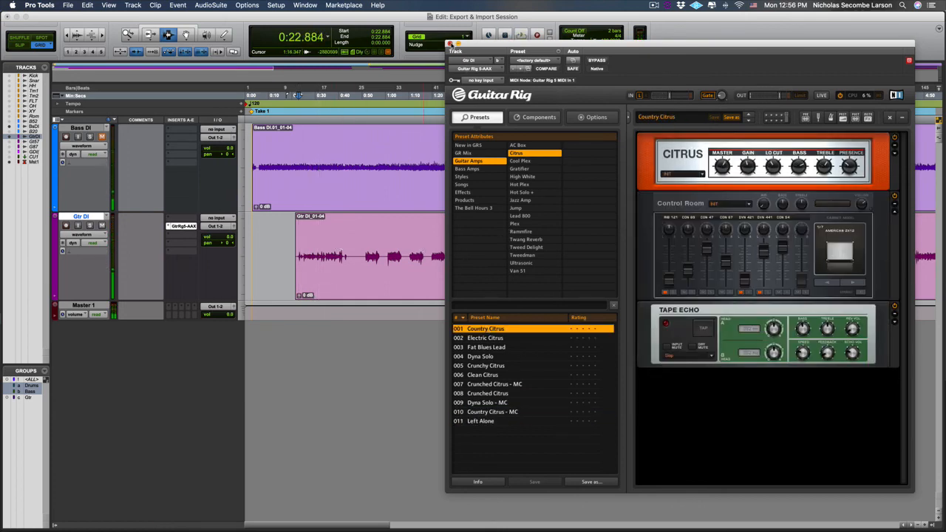
- Close the Guitar Rig window and duplicate the Gtr DI track with its playlists, automation, inserts, sends and group assignments
left_click(453, 45)
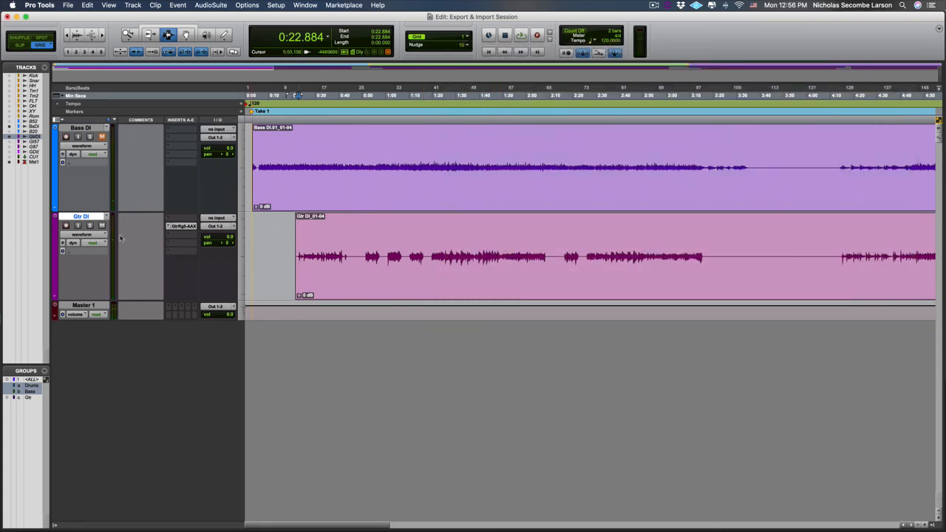
right_click(93, 215)
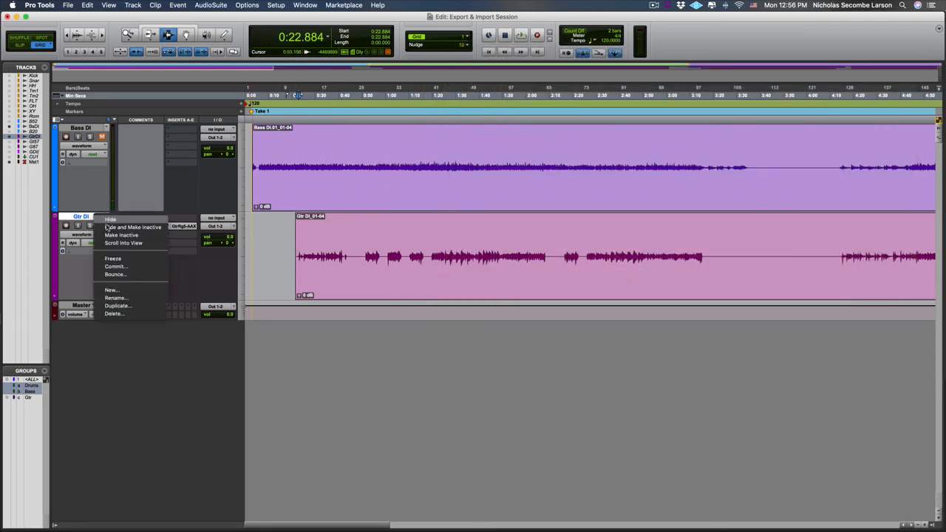
left_click(132, 306)
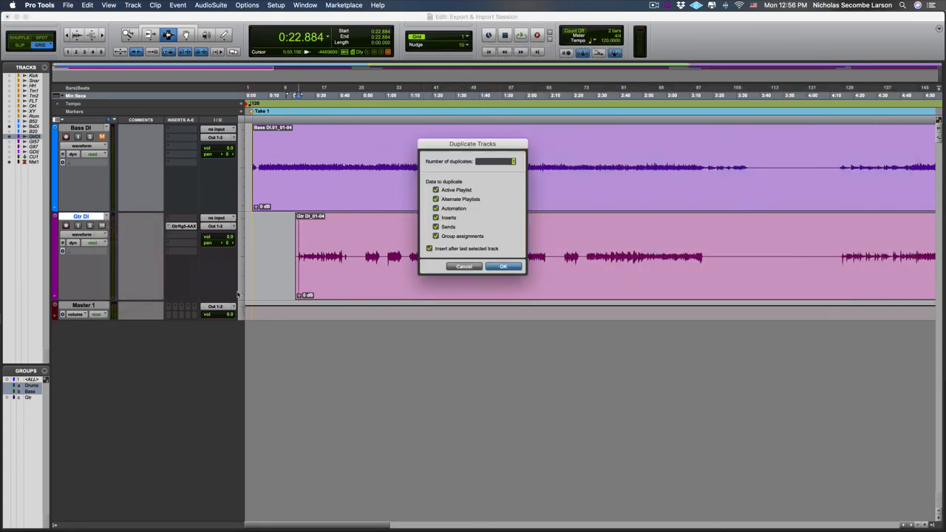
left_click(518, 267)
- Load the High White preset Edgy White Rhythm in the duplicate track's Guitar Rig, start playback and show the Mix window
left_click(184, 314)
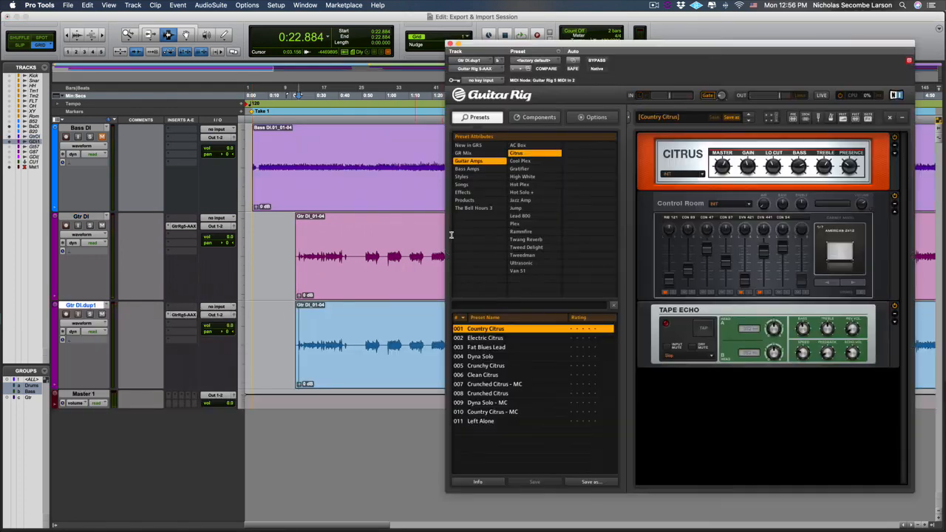
left_click(524, 177)
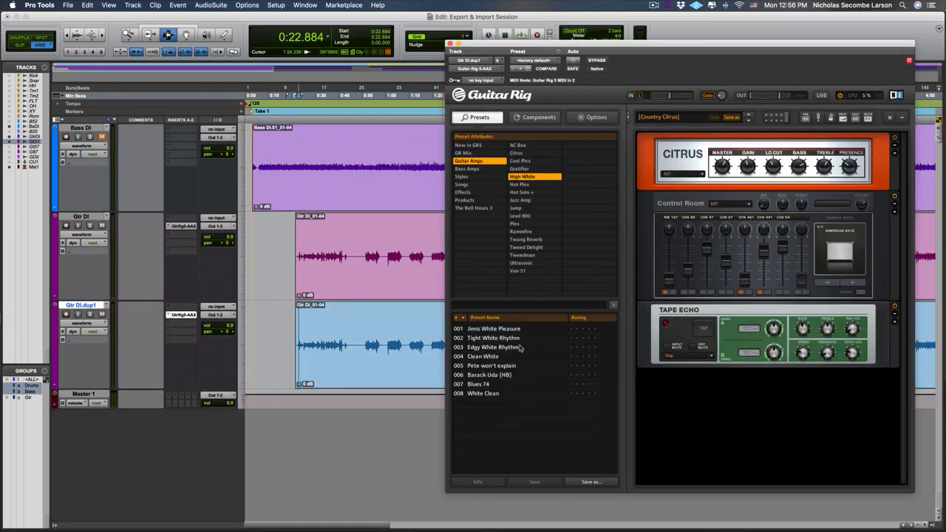
left_click(521, 348)
key("space")
key("super+equal")
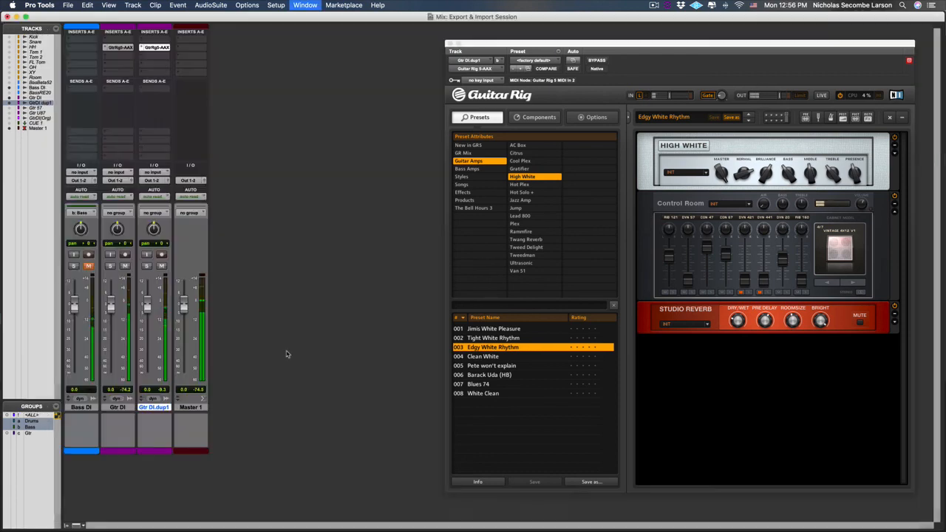
- Compare more High White presets with Gtr DI turned down, load Barack Uda (HB) and set the Gtr DI volume to -8.4 dB
left_click_drag(113, 307, 112, 358)
left_click(471, 358)
left_click(474, 366)
left_click(485, 375)
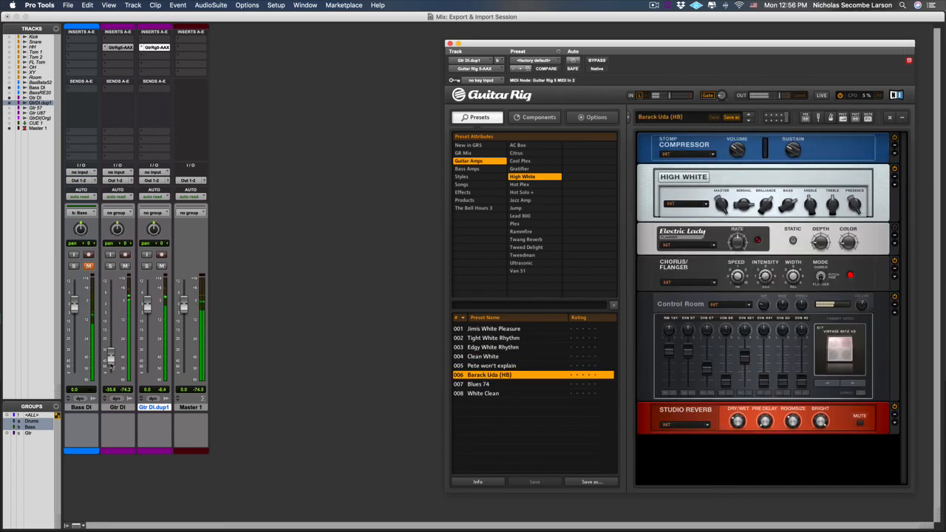
left_click_drag(113, 360, 111, 320)
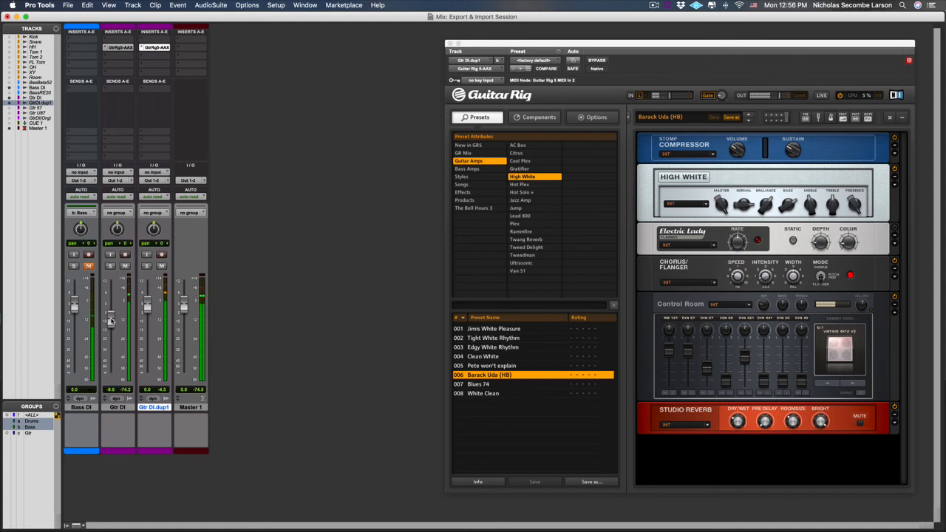
- Duplicate the Gtr DI.dup1 track together with its Guitar Rig insert
right_click(157, 408)
left_click(211, 492)
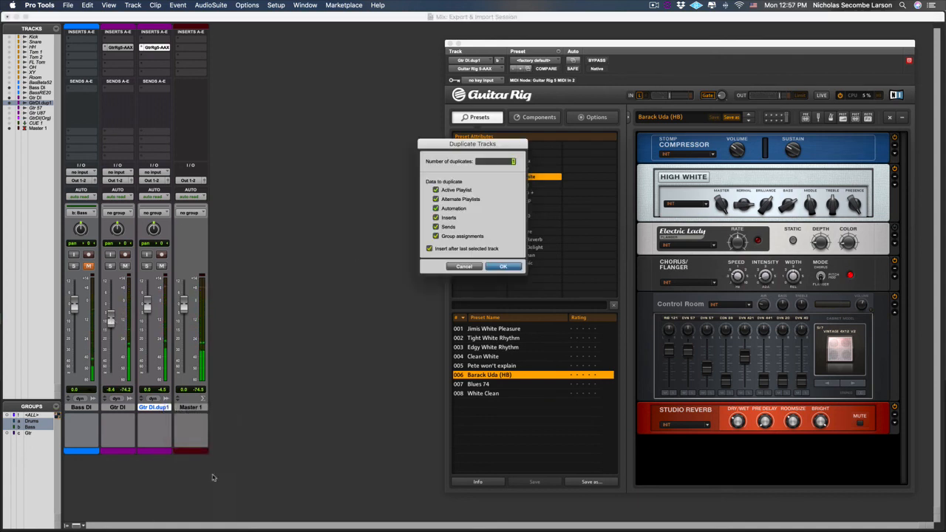
left_click(491, 268)
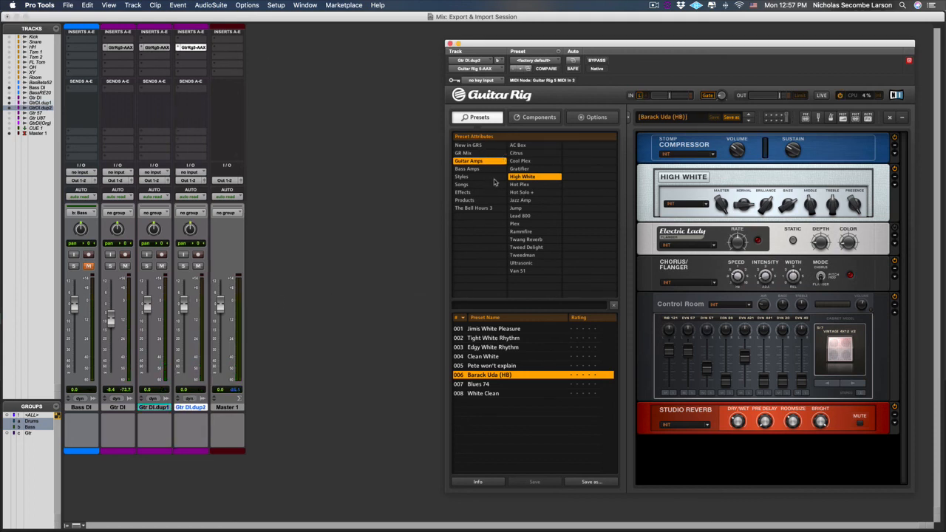
- On Gtr DI.dup2, audition AC Box presets in Guitar Rig, load Fat Box Solo and lower the track volume to about -7.5 dB
left_click(520, 146)
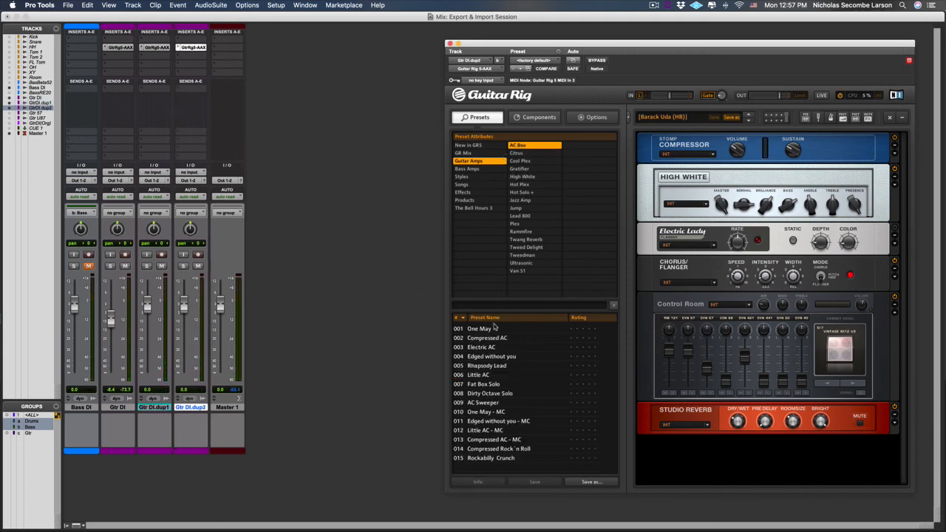
left_click(493, 330)
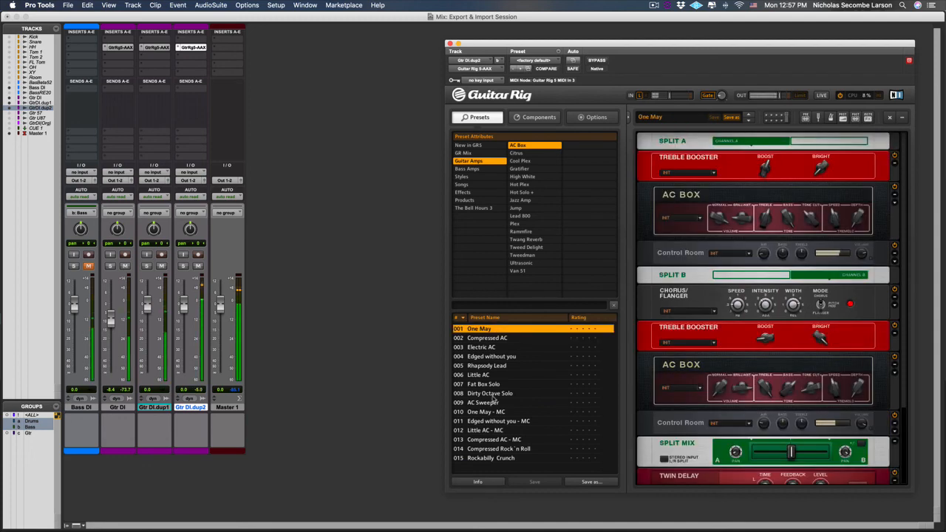
left_click(492, 347)
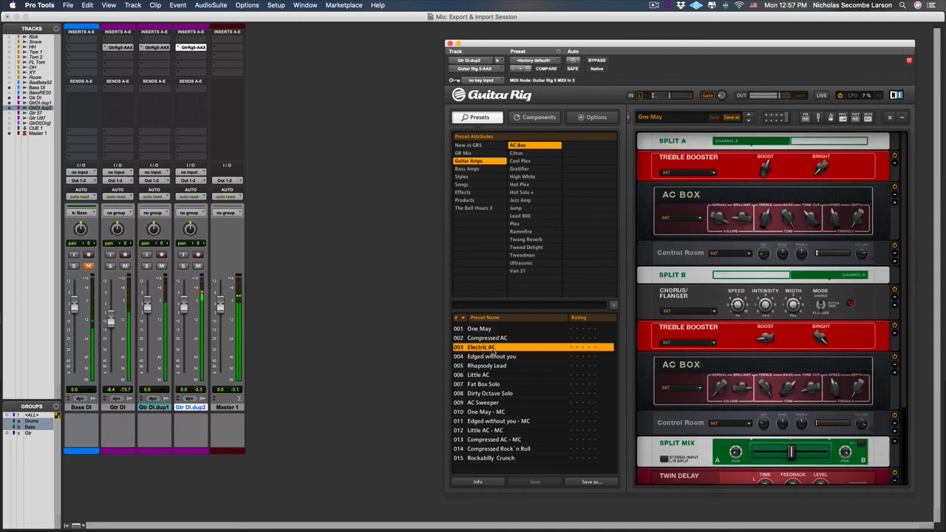
left_click_drag(183, 365, 184, 307)
left_click(510, 375)
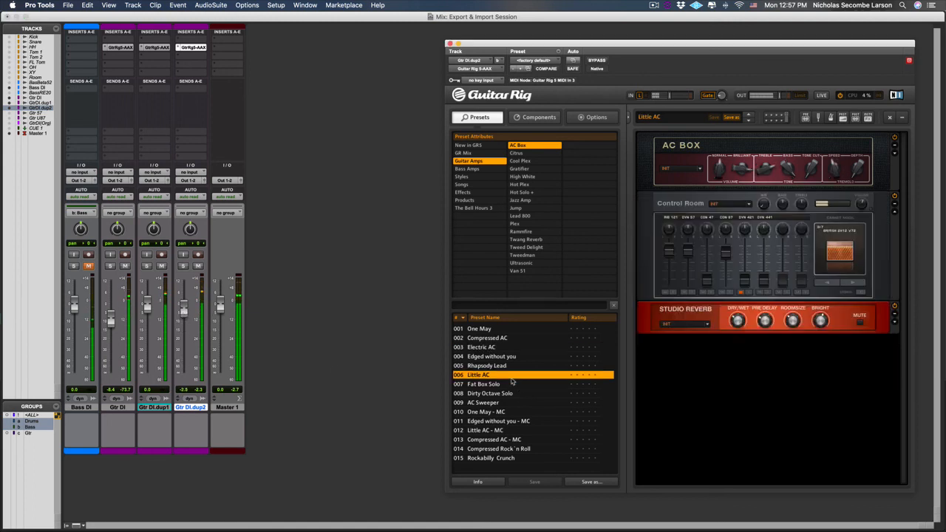
left_click(487, 384)
left_click(143, 303)
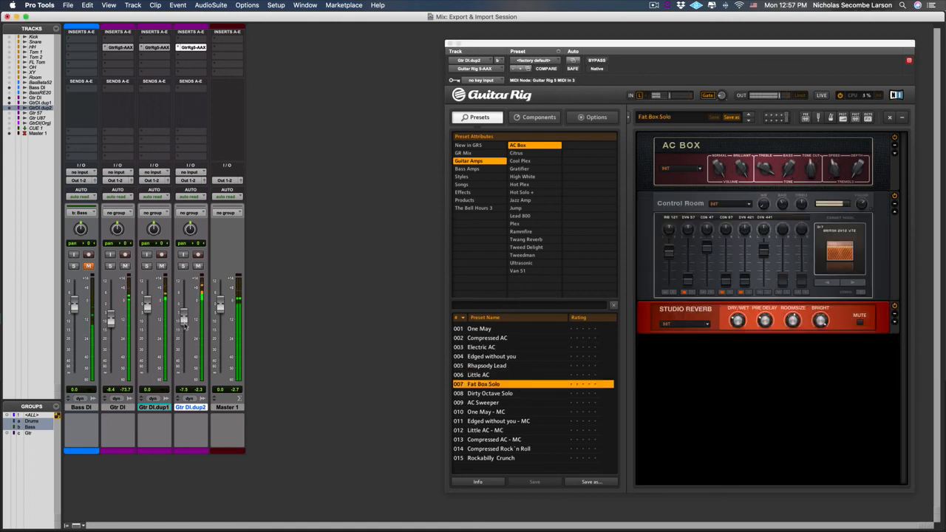
- Lower Gtr DI.dup1 to -14.0 dB, raise Gtr DI.dup2 to about -2.5 dB and return to the Edit window without Guitar Rig
left_click_drag(143, 303, 183, 307)
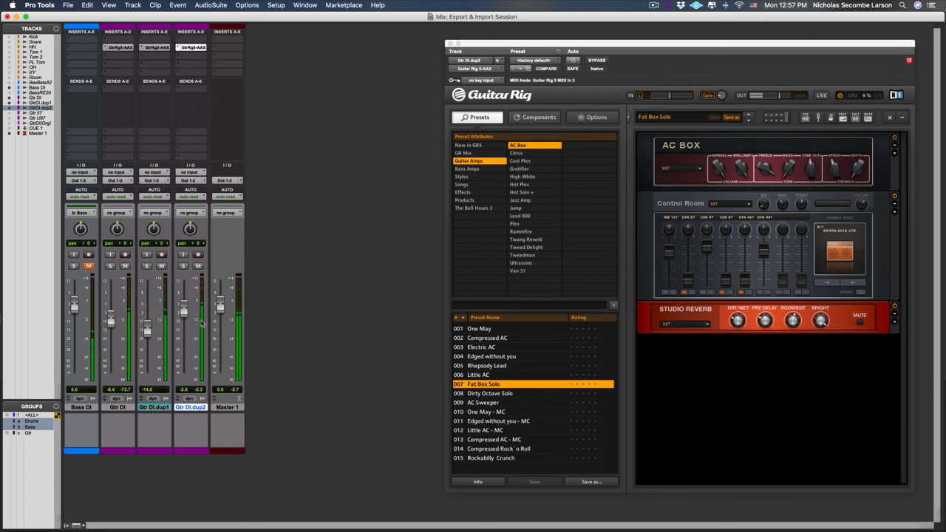
key("super+equal")
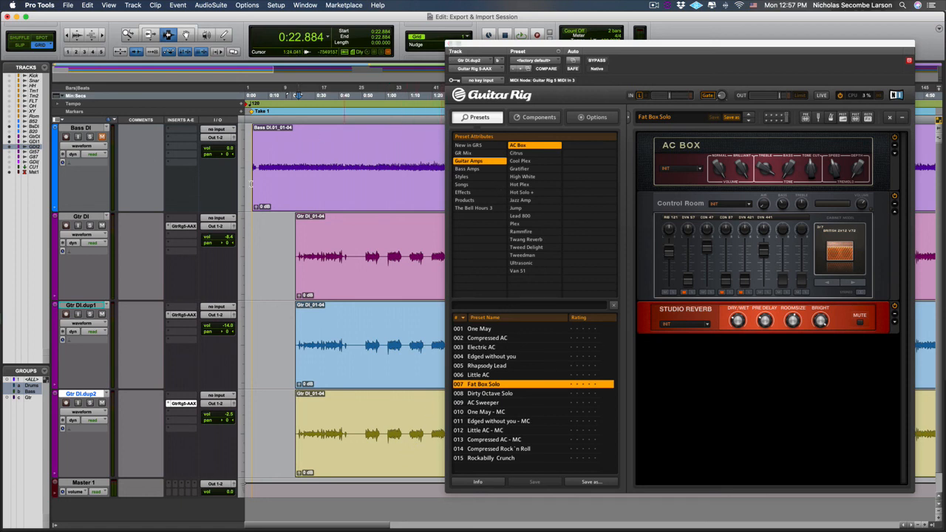
left_click(365, 263)
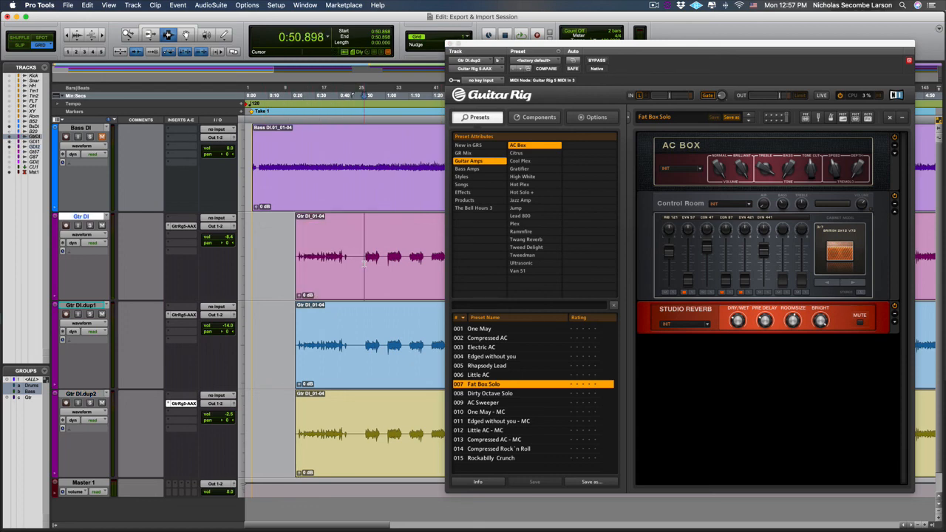
left_click(449, 44)
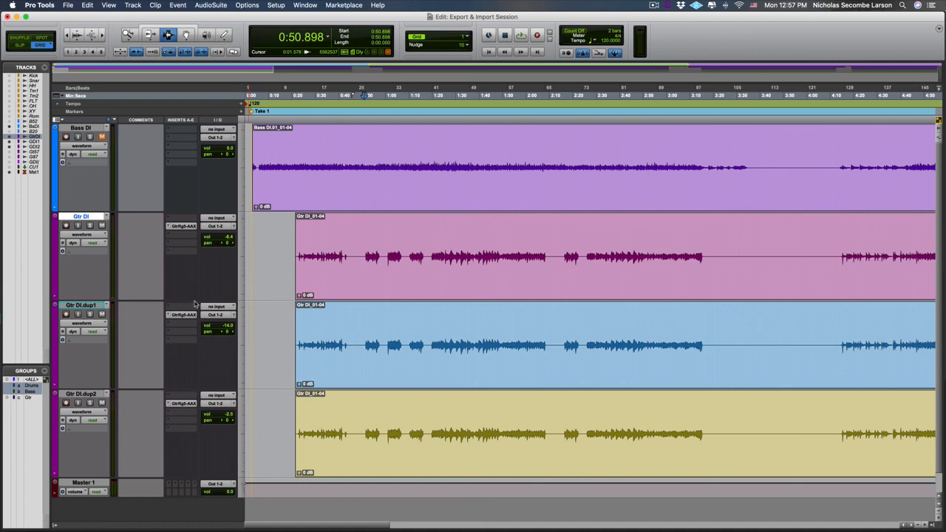
- Delete the Gtr DI, Gtr DI.dup1 and Gtr DI.dup2 tracks together with their active clips
left_click(94, 396, "shift")
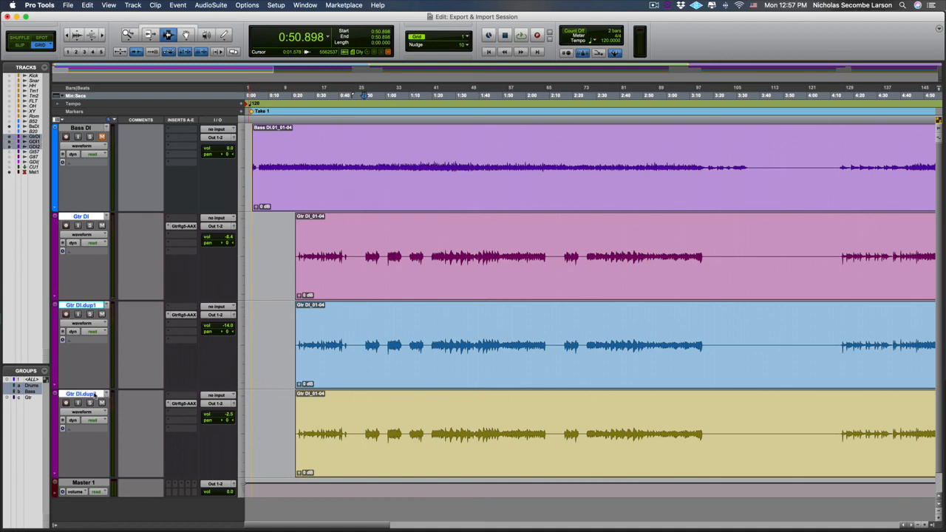
right_click(97, 395)
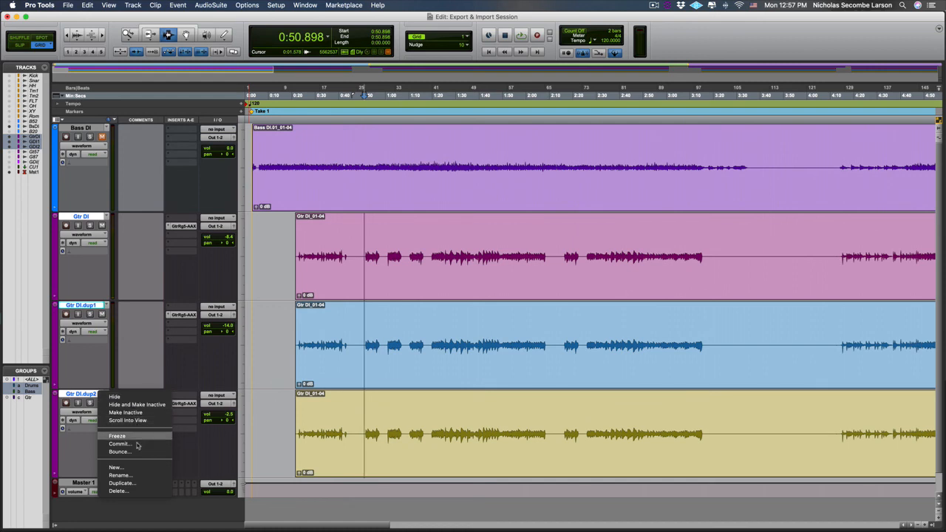
left_click(118, 491)
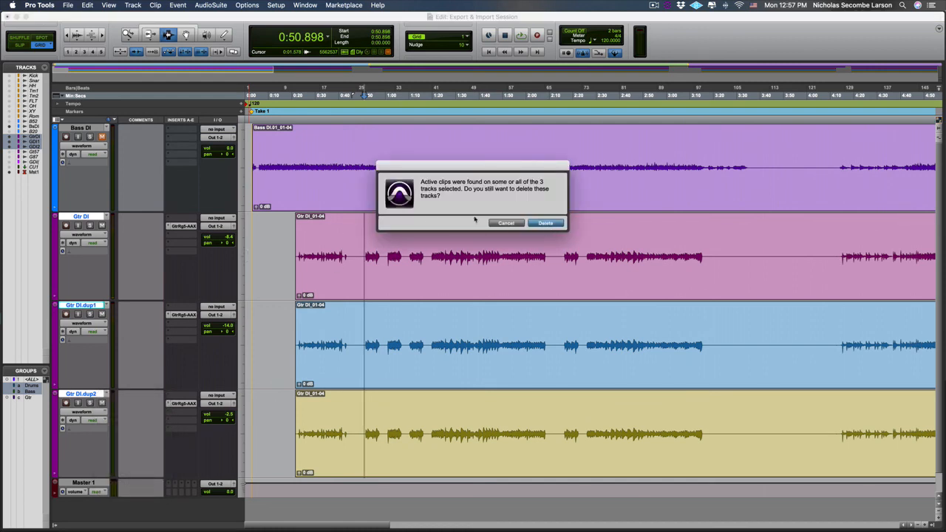
left_click(545, 224)
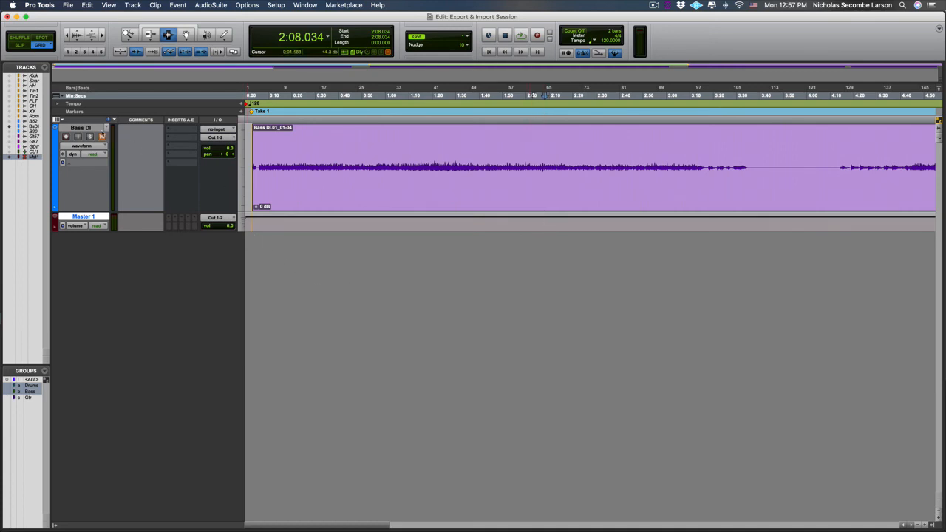
- Select and unmute the Bass DI track and play it briefly from about 8 seconds
left_click(87, 127)
key("Return")
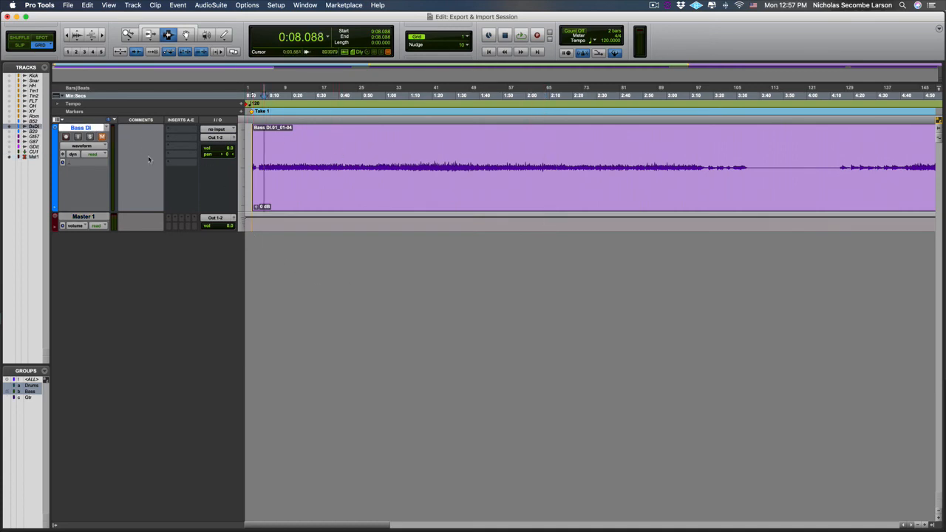
key("space")
key("space")
- Insert the mono Native Instruments Guitar Rig 5 plug-in on the Bass DI track
left_click(182, 130)
mouse_move(198, 156)
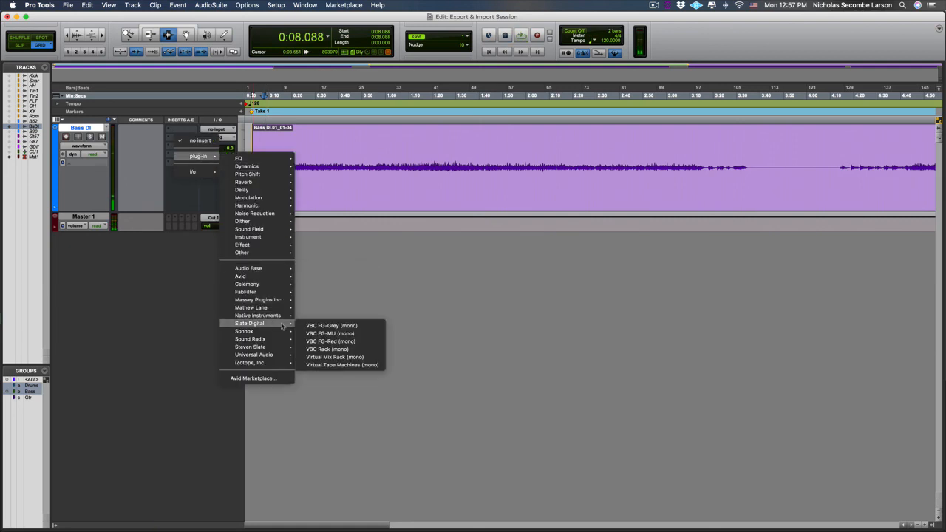
mouse_move(283, 320)
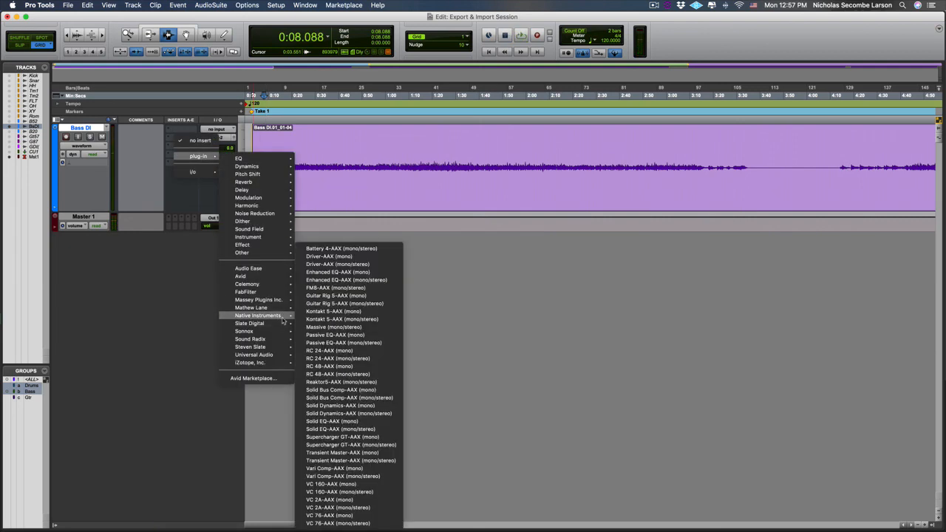
left_click(361, 297)
- Load the Clean Bass preset from the Bass Pro bass amps in Guitar Rig and start playback
left_click(470, 170)
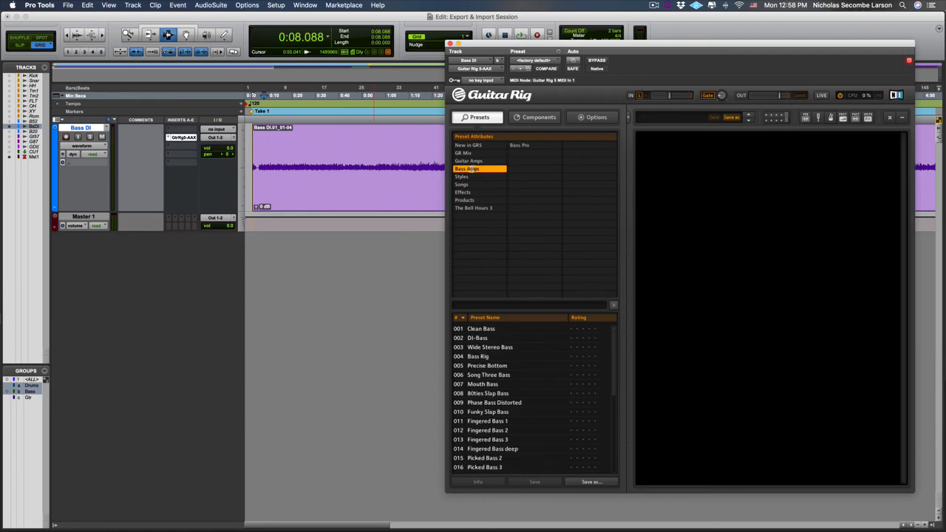
left_click(528, 145)
left_click(494, 330)
key("space")
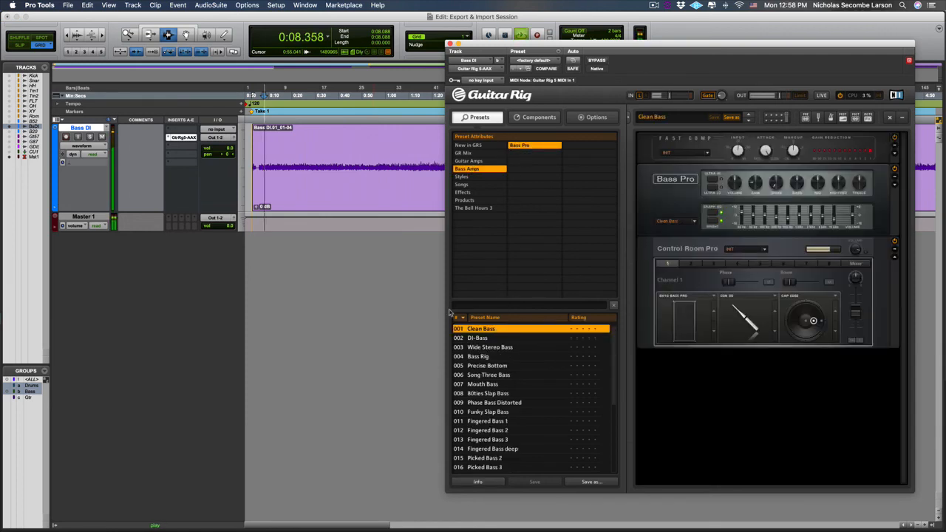
- Audition other Bass Pro presets from DI-Bass to Picked Bass 2, reload Clean Bass and stop playback
left_click(482, 339)
left_click(488, 348)
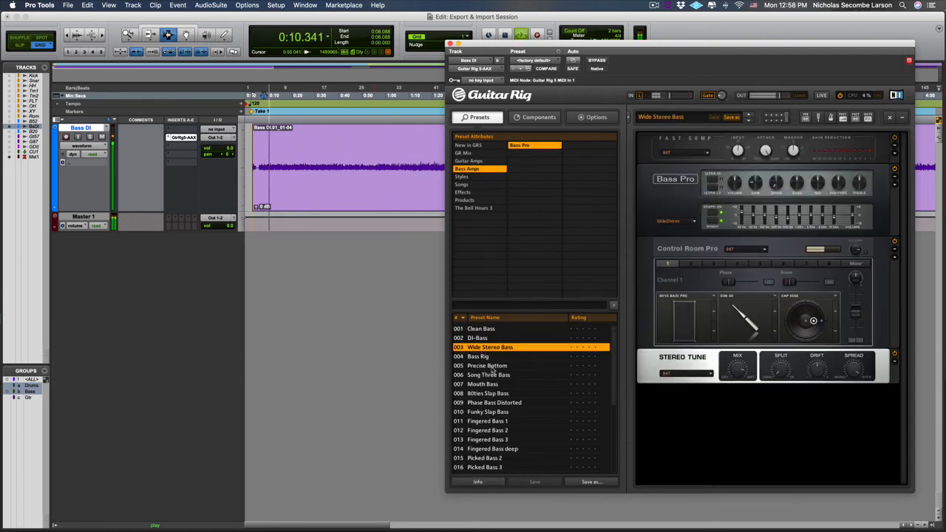
left_click(492, 366)
left_click(489, 375)
left_click(490, 411)
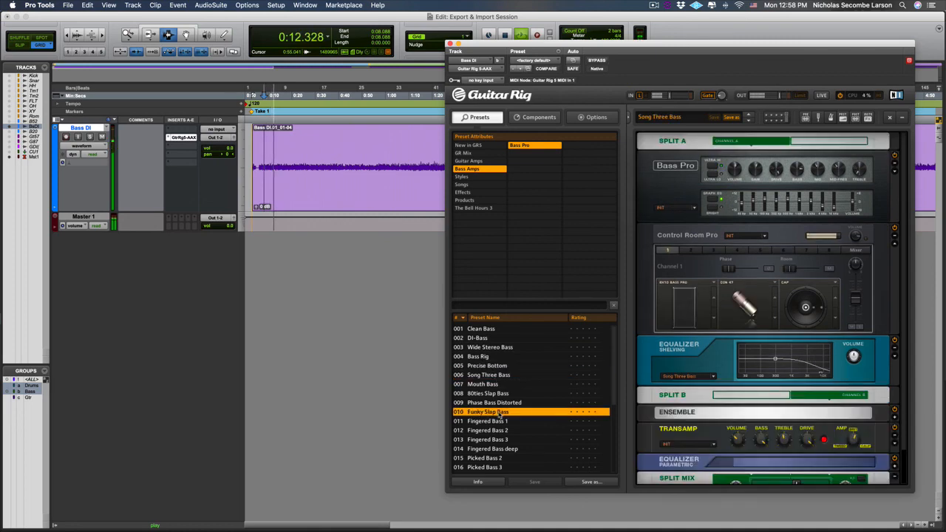
left_click(500, 421)
left_click(500, 431)
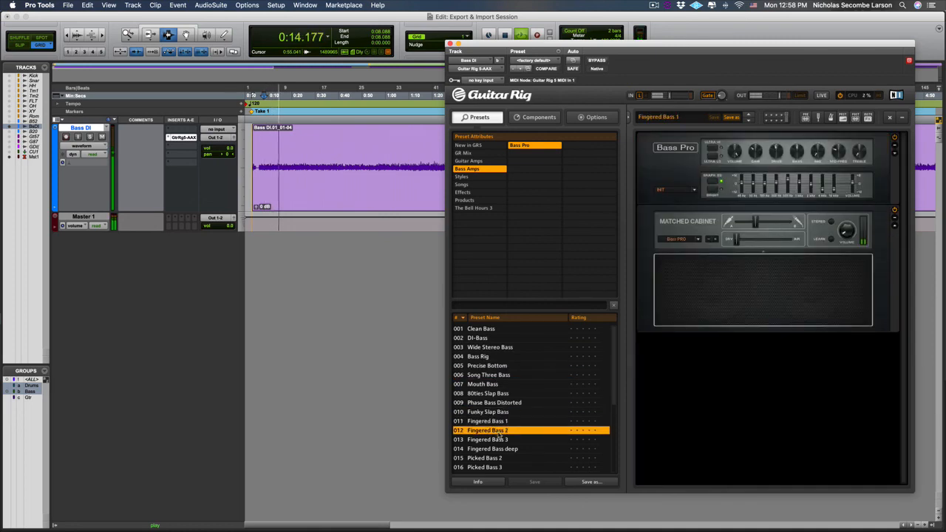
left_click(500, 439)
left_click(500, 450)
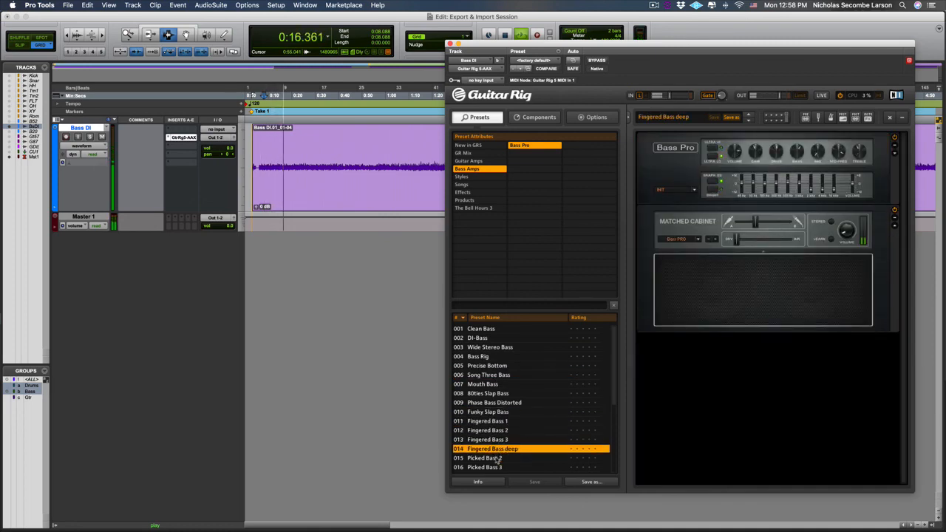
left_click(498, 459)
left_click(485, 338)
left_click(490, 330)
key("space")
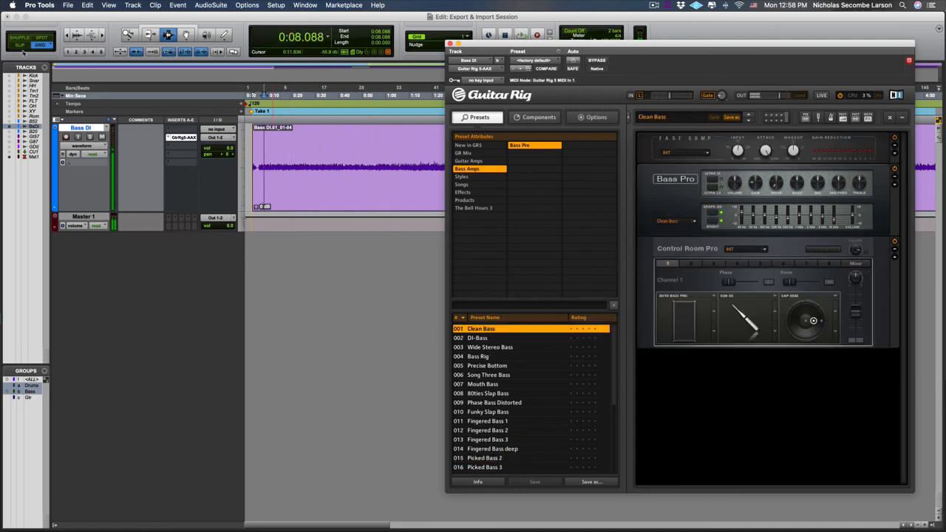
- Replace Guitar Rig on the Bass DI track with the mono hardware insert Insert 8
left_click(168, 137)
mouse_move(187, 154)
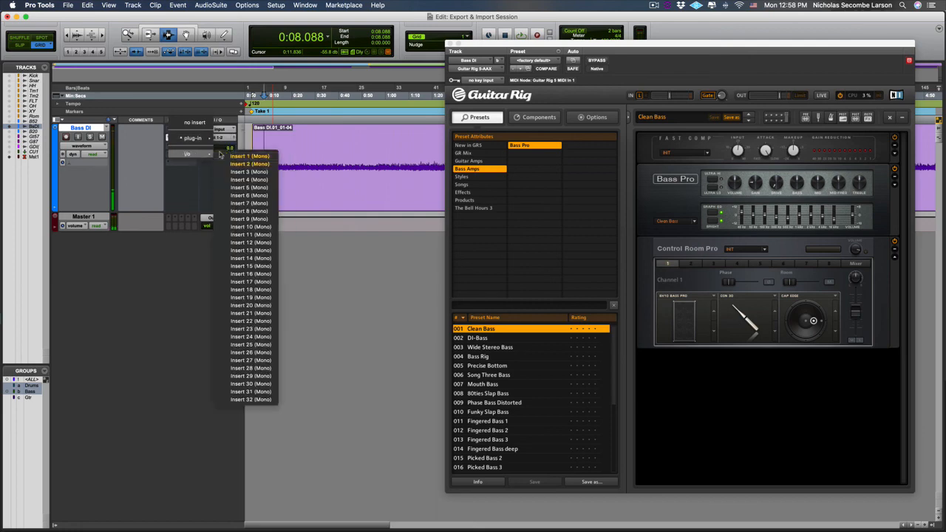
left_click(331, 176)
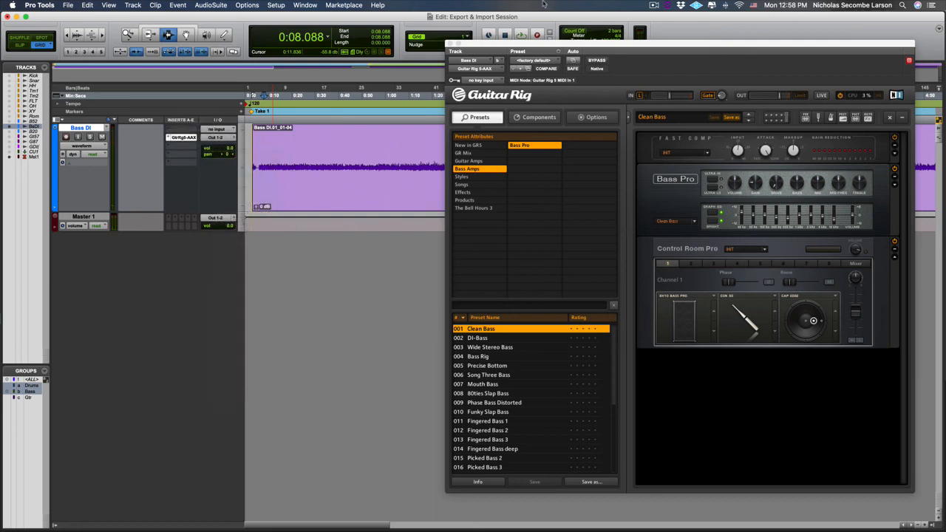
left_click(447, 45)
- Switch to Rig Manager and open the Bass Rigs folder of the Local Library
key("super+Tab")
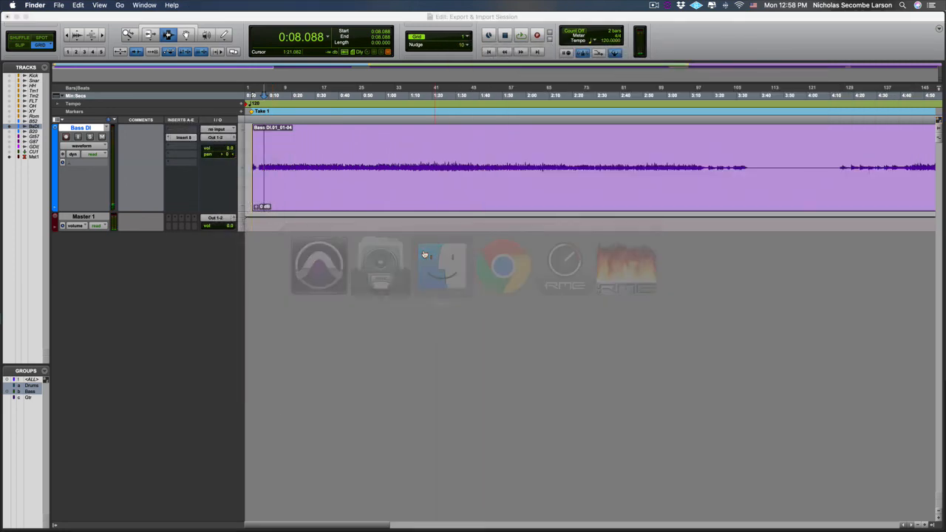
key("super+Tab")
key("super+Tab")
key("super+Tab")
key("super+Tab")
key("super+Tab")
key("super+Tab")
key("super+Tab")
key("super+Tab")
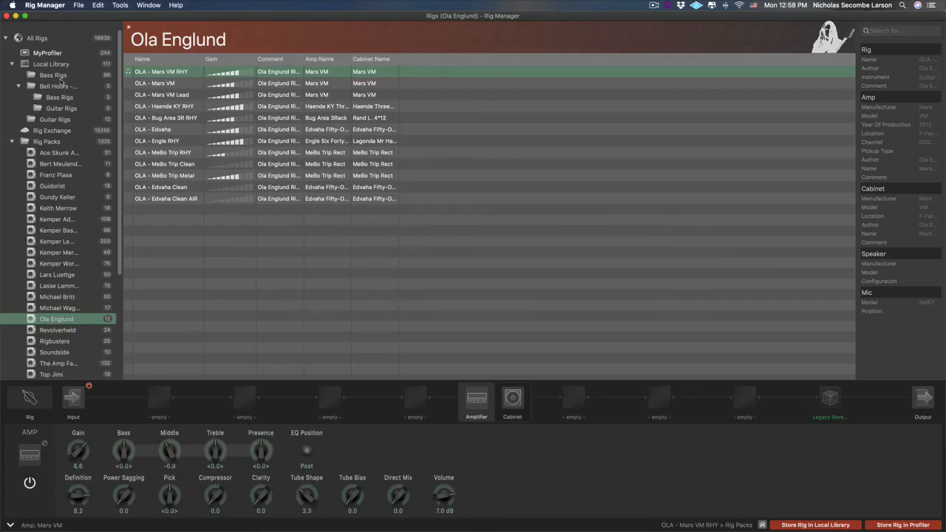
left_click(59, 76)
- Switch to Pro Tools to start playing the Bass DI track, and go back to Rig Manager during playback
key("super+Tab")
key("super+Tab")
key("super+Tab")
key("super+Tab")
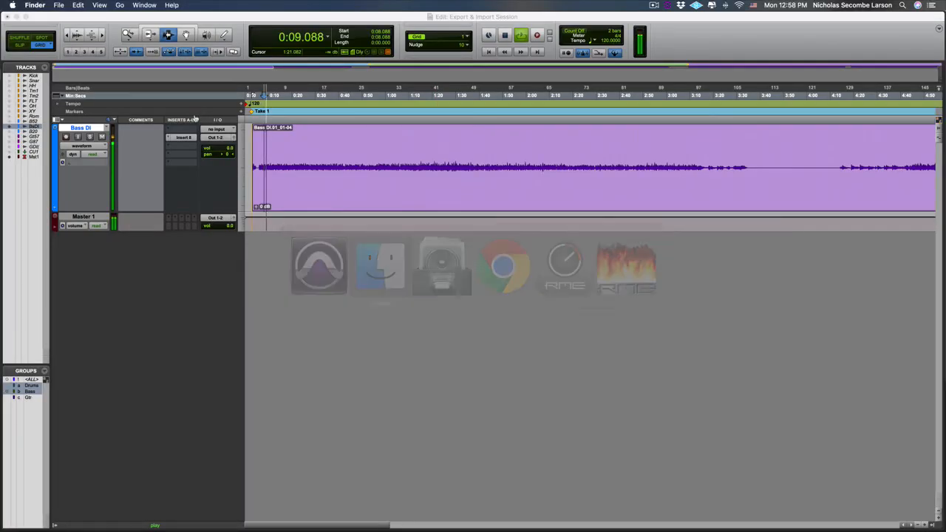
key("super+Tab")
key("super+Tab")
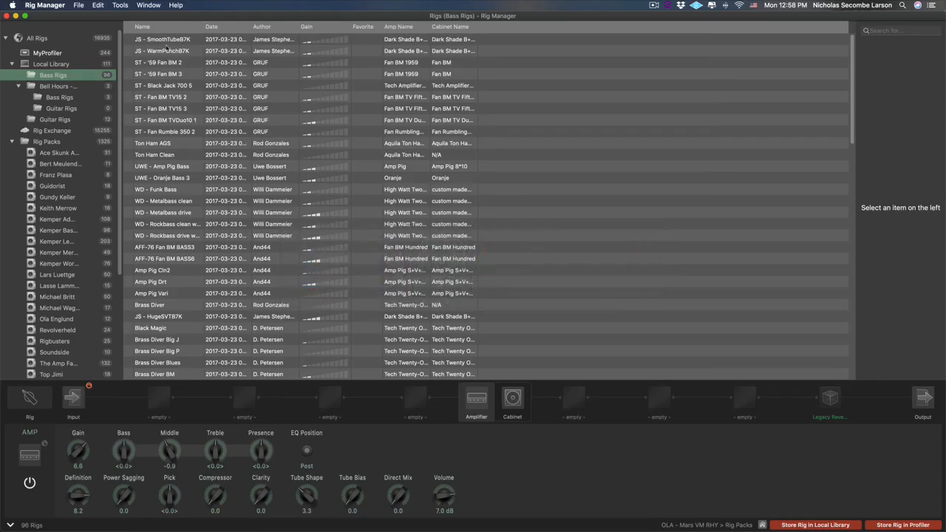
- Audition the bass rigs from JS - SmoothTubeB7K to ST - Fan BM TVDuo10 1 and load JS - WarmPunchB7K
left_click(167, 50)
left_click(165, 40)
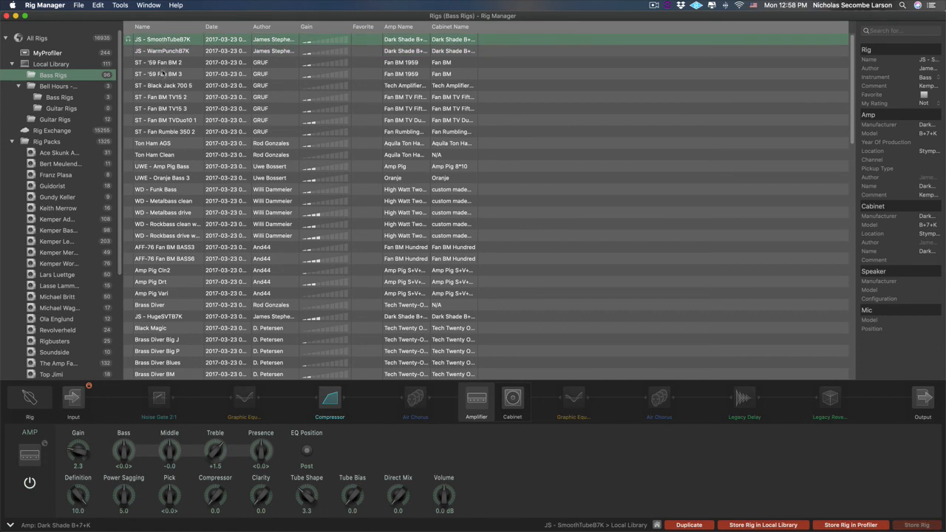
left_click(163, 65)
left_click(164, 76)
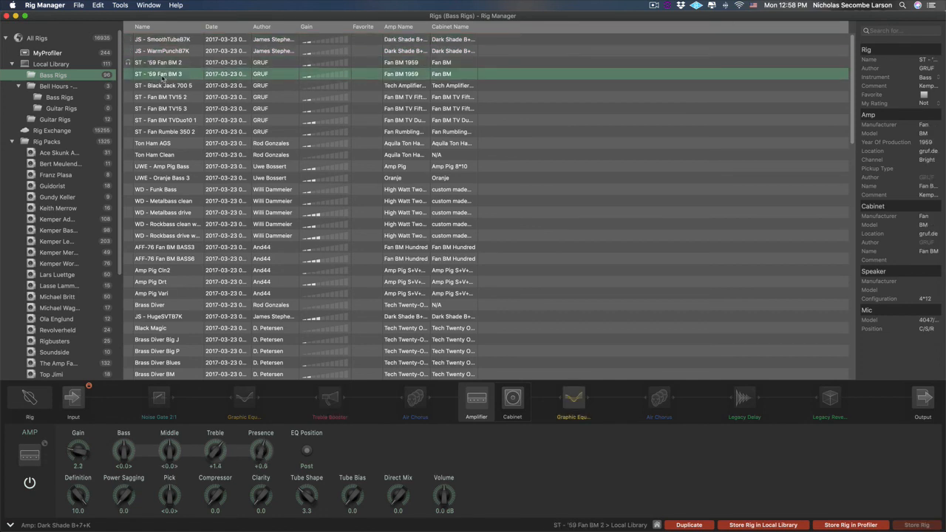
left_click(164, 87)
left_click(164, 98)
left_click(165, 108)
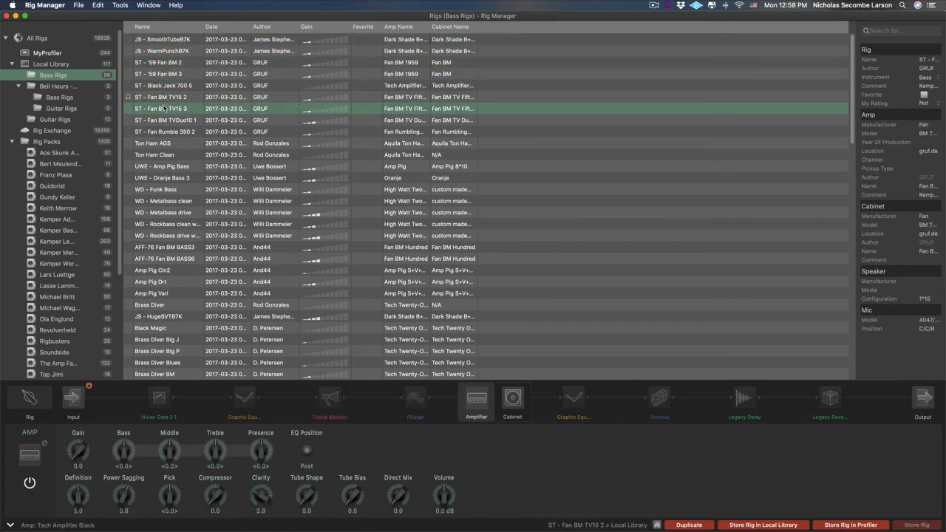
left_click(165, 121)
left_click(168, 51)
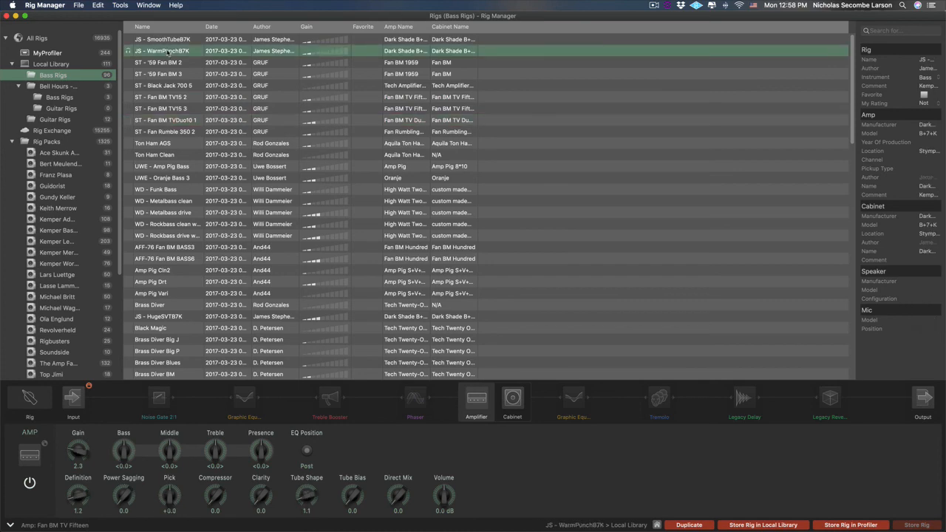
- Hide Rig Manager, return to Pro Tools, stop playback and place the cursor at about 0:30 on the Bass DI track
key("super+h")
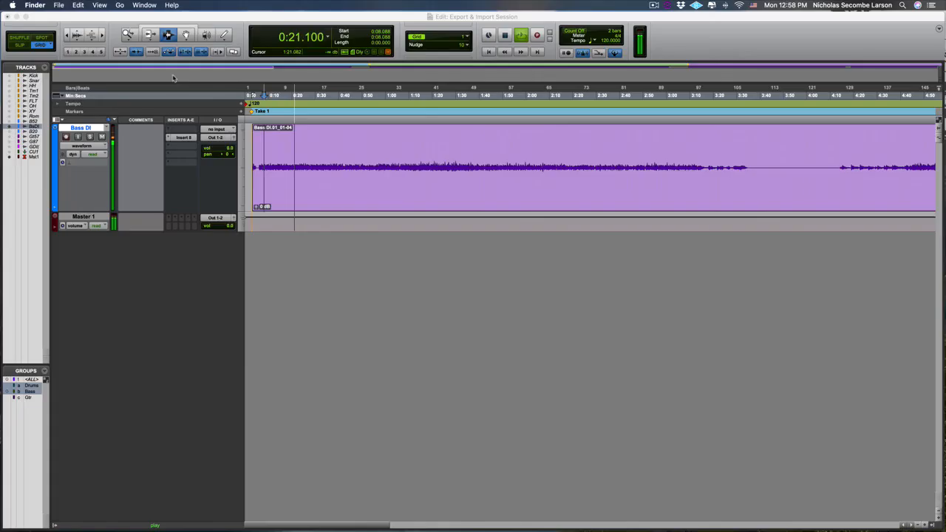
key("space")
left_click(343, 202)
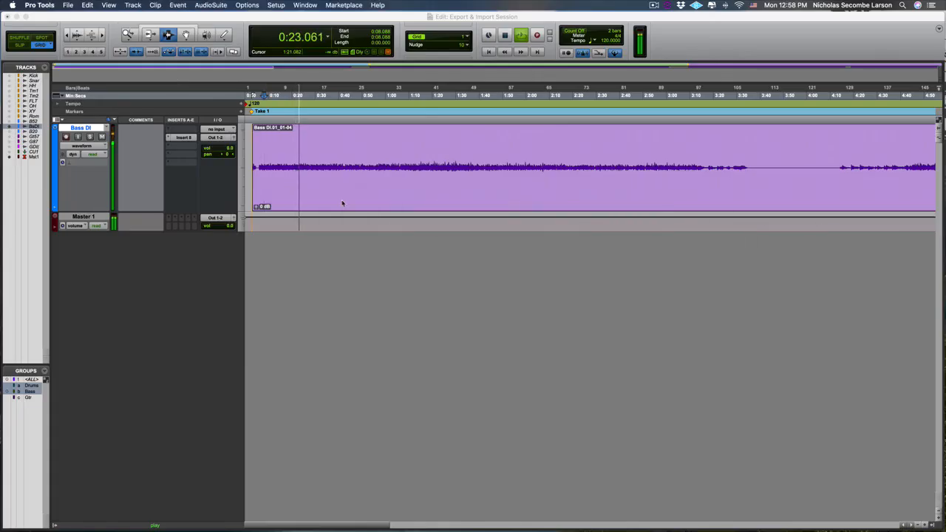
left_click(343, 201)
key("space")
left_click_drag(256, 179, 315, 177)
left_click(315, 176)
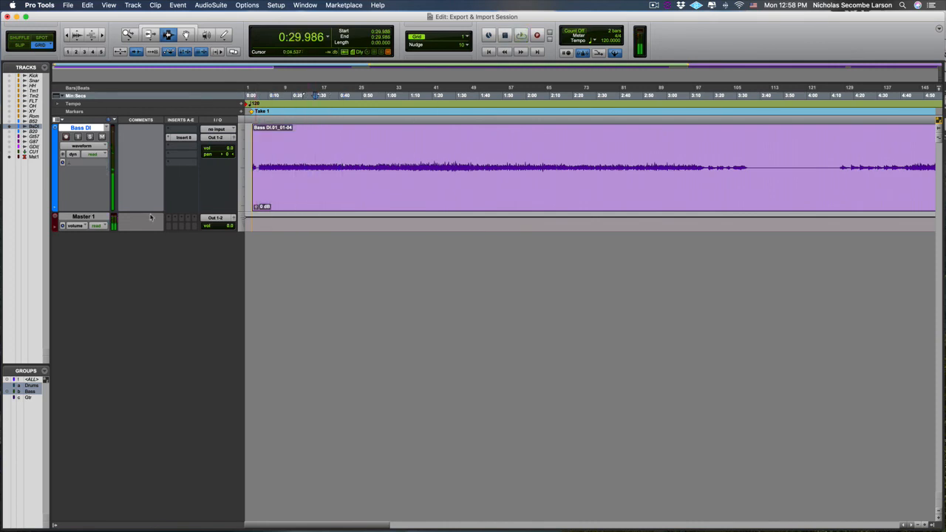